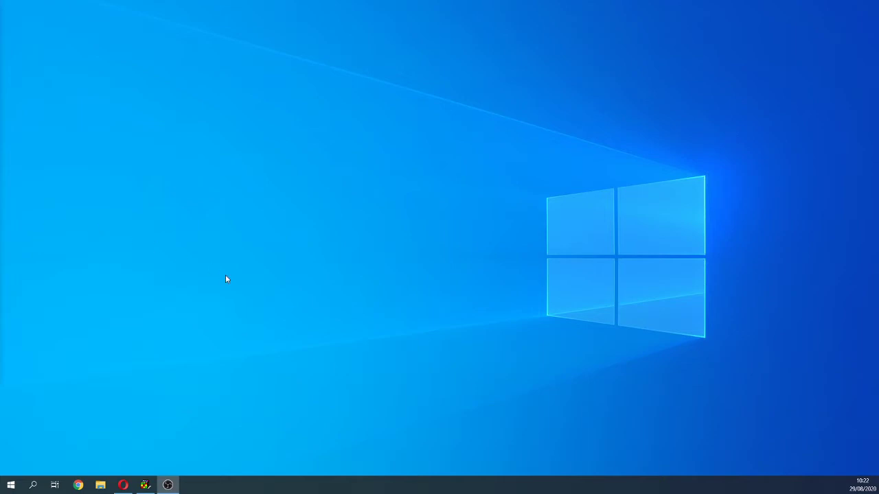
Launch ModelMuse and start creating a new MODFLOW model, continuing to the initial grid setup.
{"action": "left_click", "coordinate": [33, 485]}
{"action": "type", "text": "model"}
{"action": "key", "text": "Return"}
{"action": "left_click", "coordinate": [281, 118]}
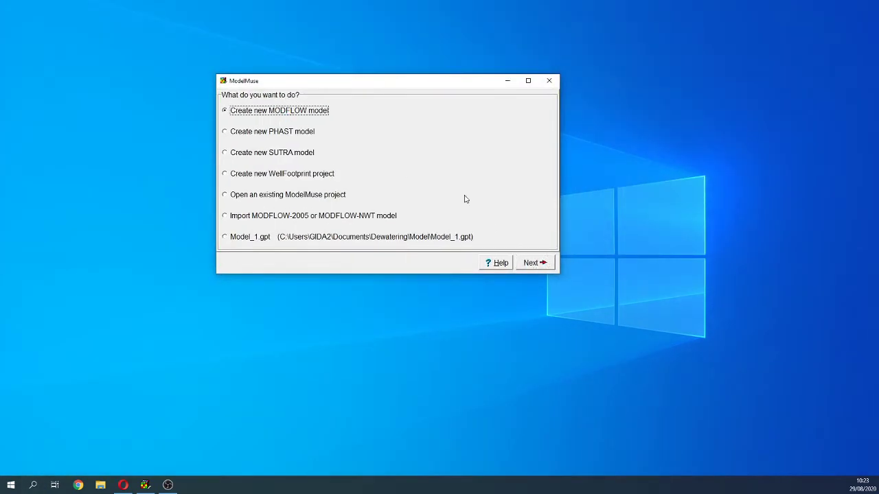
{"action": "left_click", "coordinate": [534, 263]}
{"action": "left_click", "coordinate": [541, 265]}
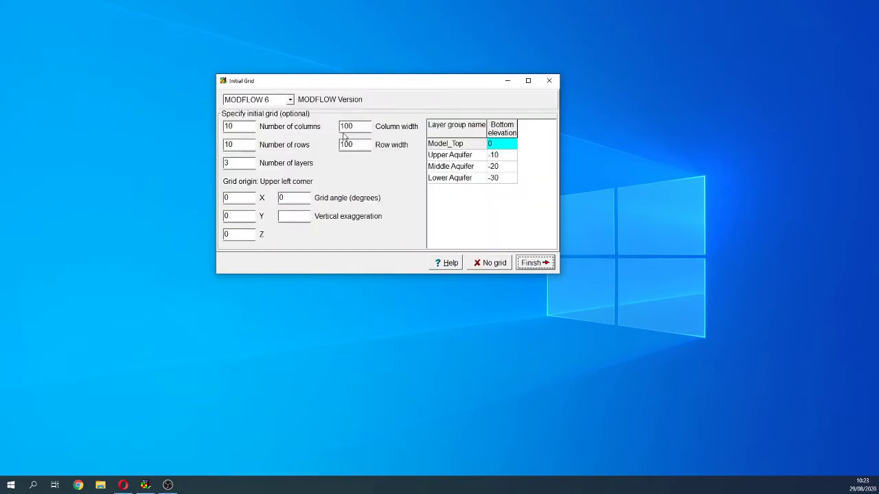
Create the initial grid with 20 columns and 20 rows, using a column width and row width of 50.
{"action": "left_click_drag", "start_coordinate": [242, 125], "coordinate": [223, 126]}
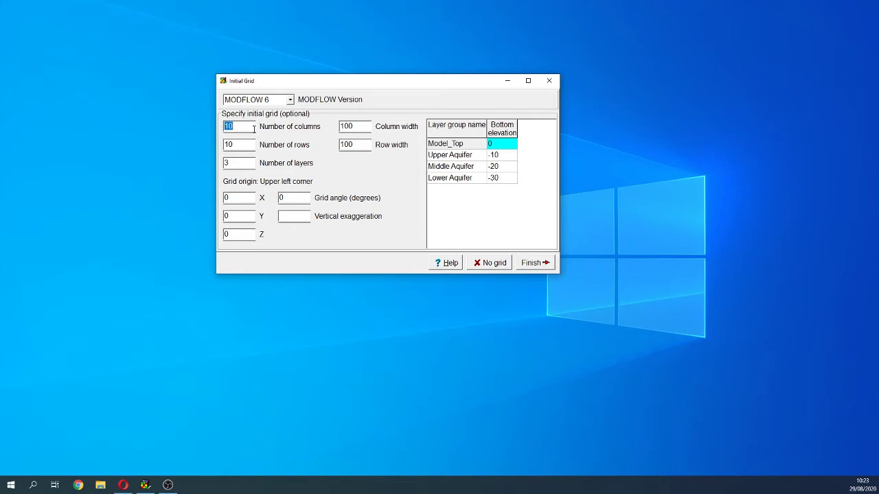
{"action": "type", "text": "20"}
{"action": "left_click_drag", "start_coordinate": [242, 144], "coordinate": [223, 144]}
{"action": "type", "text": "20"}
{"action": "key", "text": "Tab"}
{"action": "type", "text": "50"}
{"action": "key", "text": "Tab"}
{"action": "type", "text": "50"}
{"action": "left_click", "coordinate": [533, 265]}
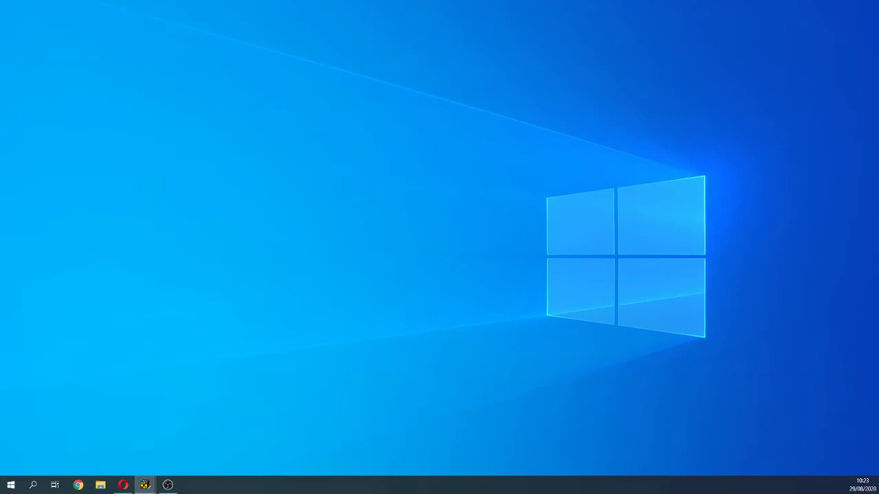
{"action": "left_click", "coordinate": [608, 25]}
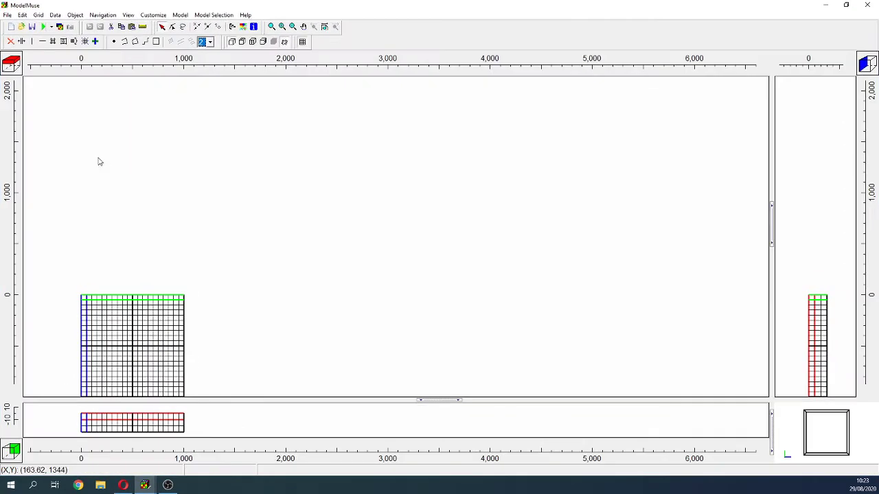
{"action": "left_click", "coordinate": [324, 26]}
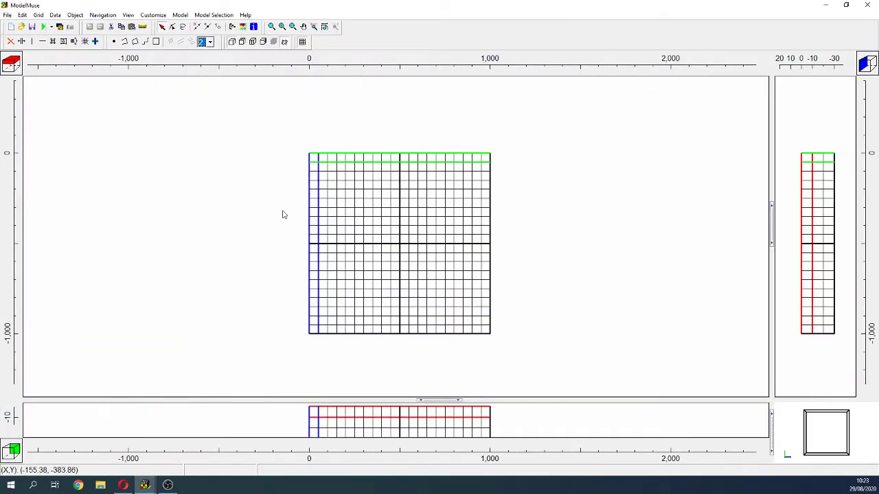
Enable the HFB Horizontal Flow Barrier package in the MODFLOW flow packages.
{"action": "left_click", "coordinate": [180, 14]}
{"action": "left_click", "coordinate": [227, 33]}
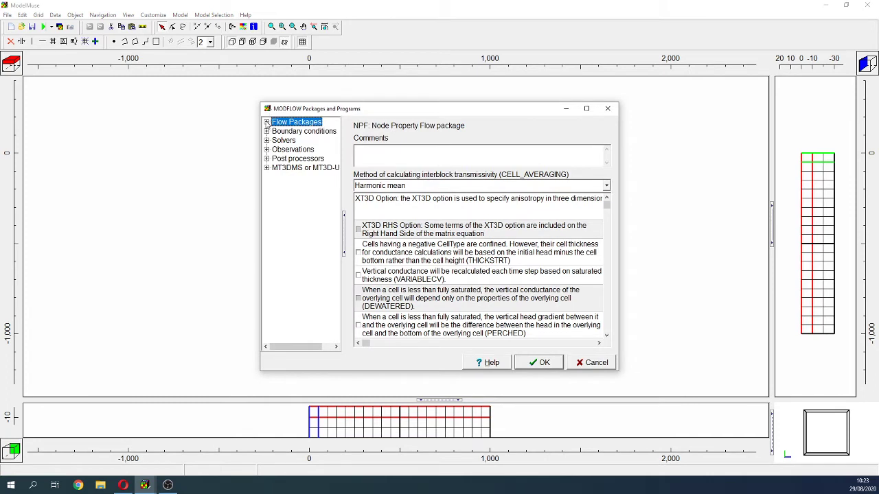
{"action": "left_click", "coordinate": [266, 123]}
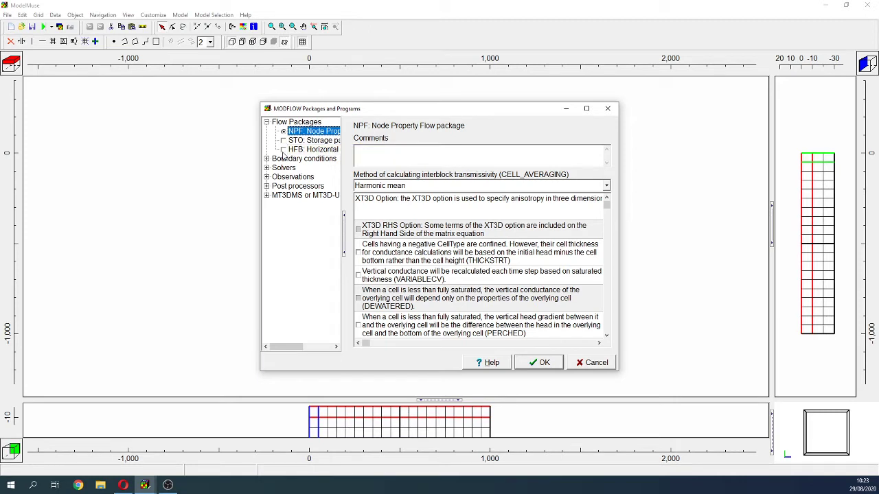
{"action": "left_click", "coordinate": [282, 154]}
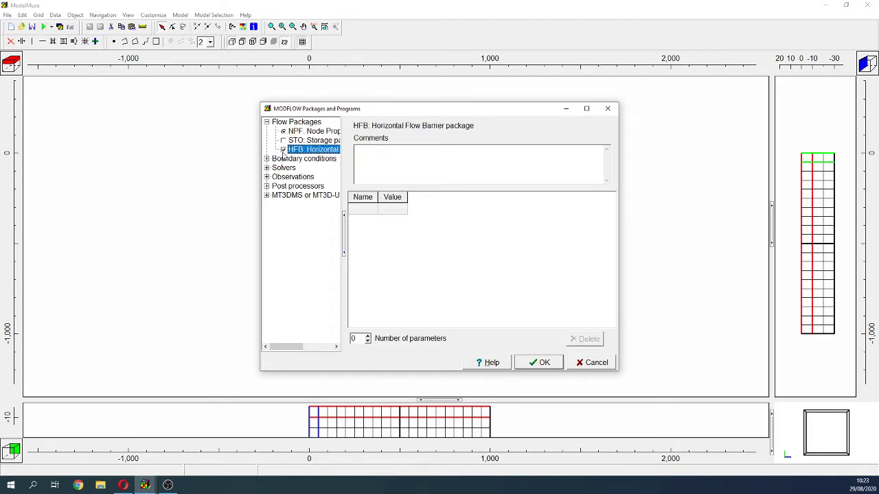
Enable the GHB package among the head-dependent flux boundary conditions.
{"action": "left_click", "coordinate": [266, 159]}
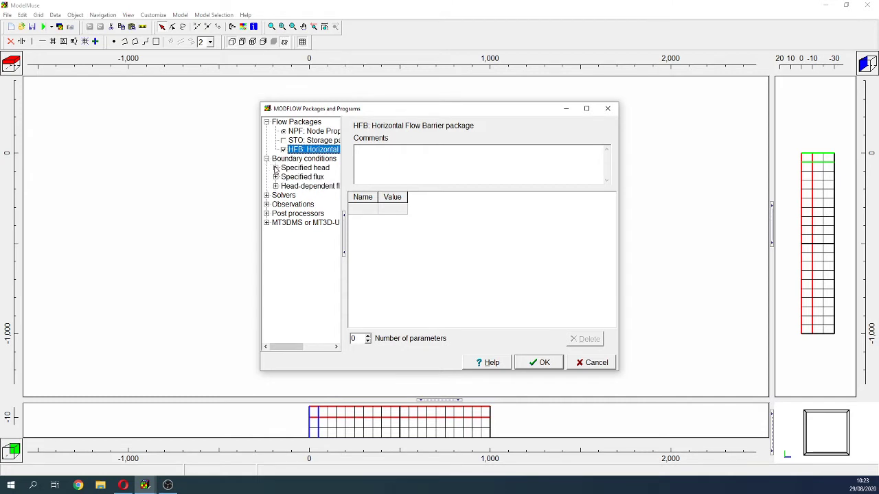
{"action": "left_click", "coordinate": [276, 168]}
{"action": "left_click", "coordinate": [275, 186]}
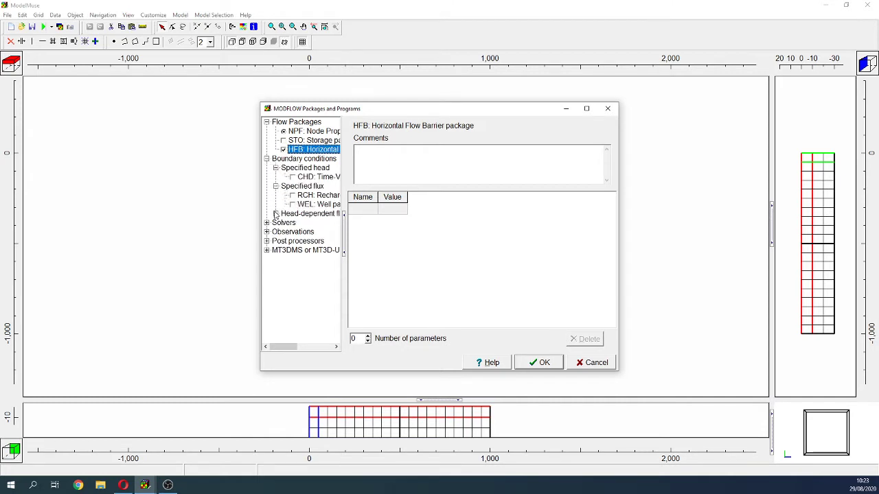
{"action": "left_click", "coordinate": [275, 213]}
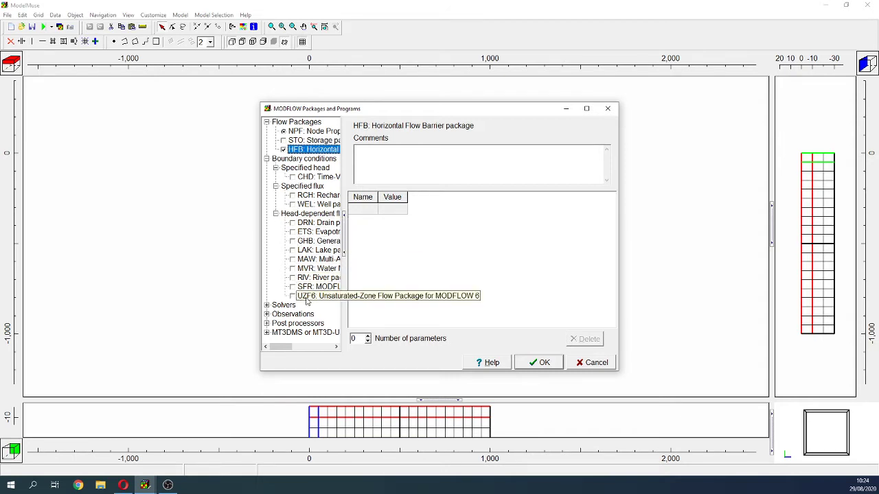
{"action": "left_click", "coordinate": [296, 243]}
{"action": "left_click", "coordinate": [293, 242]}
Enable MODPATH with Pathlines output and particle tracking set to stop at termination points (steady-state), and accept the package selections.
{"action": "left_click", "coordinate": [267, 306]}
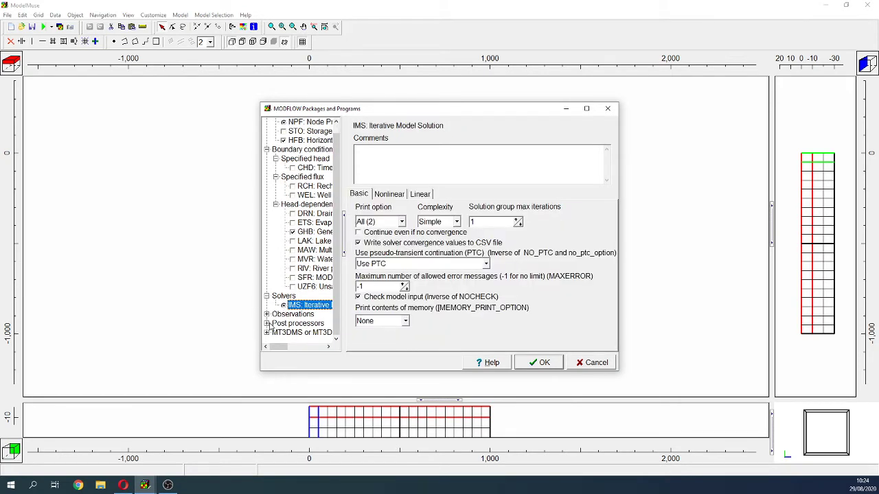
{"action": "left_click", "coordinate": [268, 324]}
{"action": "left_click", "coordinate": [288, 323]}
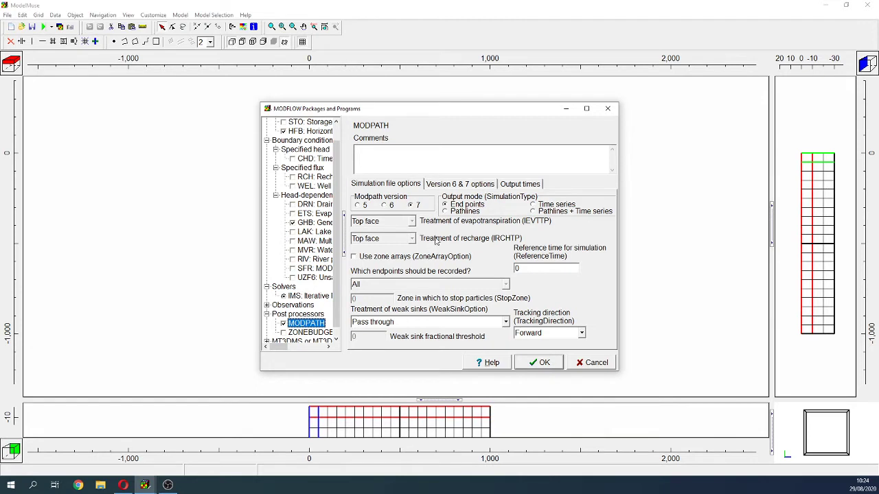
{"action": "left_click", "coordinate": [459, 213]}
{"action": "left_click", "coordinate": [440, 186]}
{"action": "left_click", "coordinate": [419, 234]}
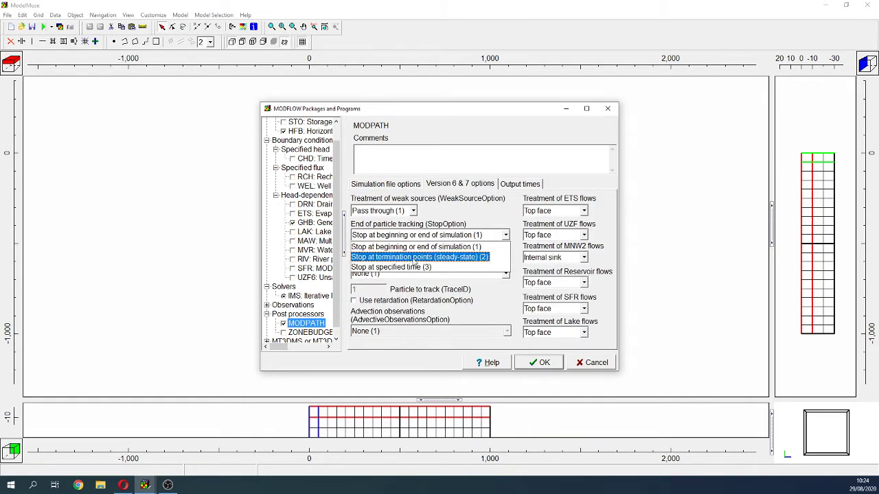
{"action": "left_click", "coordinate": [415, 259]}
{"action": "left_click", "coordinate": [385, 185]}
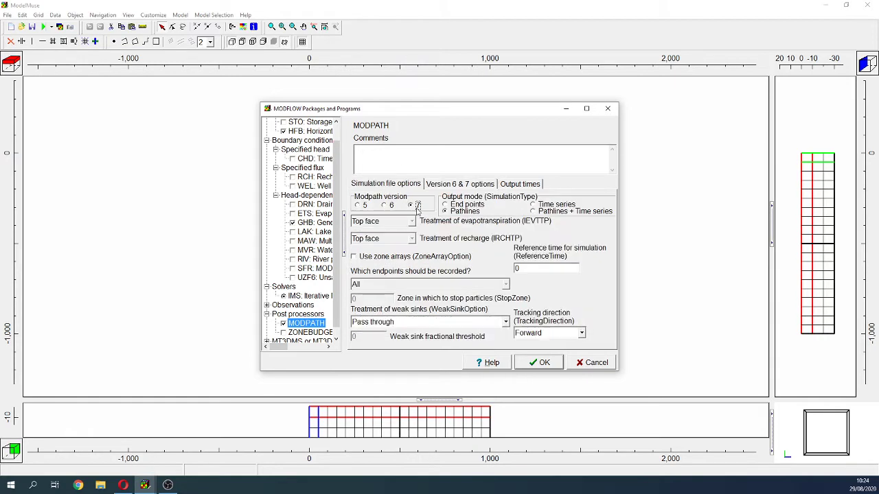
{"action": "left_click", "coordinate": [534, 364]}
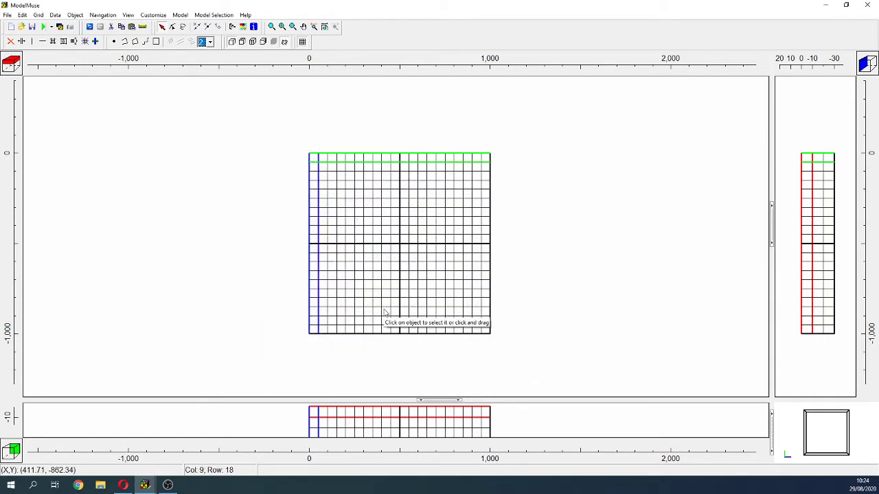
Set the vertical discretization of the upper, middle and lower aquifer layer groups to 3 each.
{"action": "left_click", "coordinate": [180, 15]}
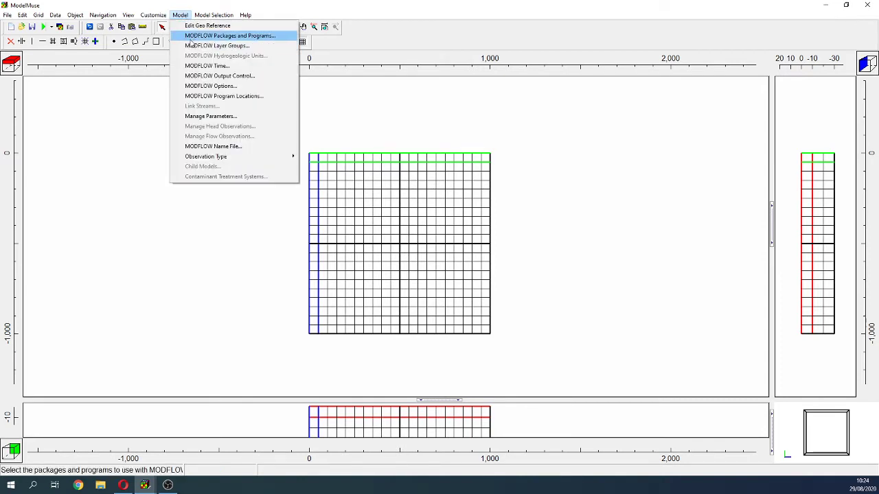
{"action": "left_click", "coordinate": [196, 46]}
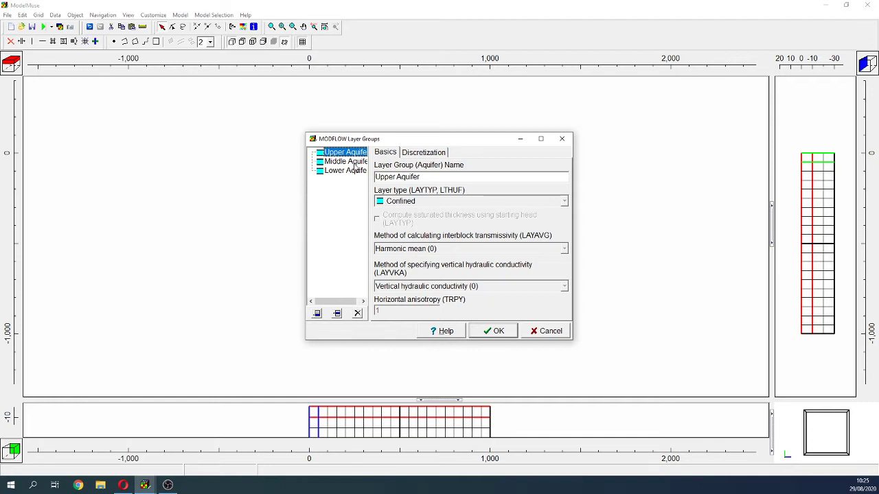
{"action": "left_click", "coordinate": [424, 153]}
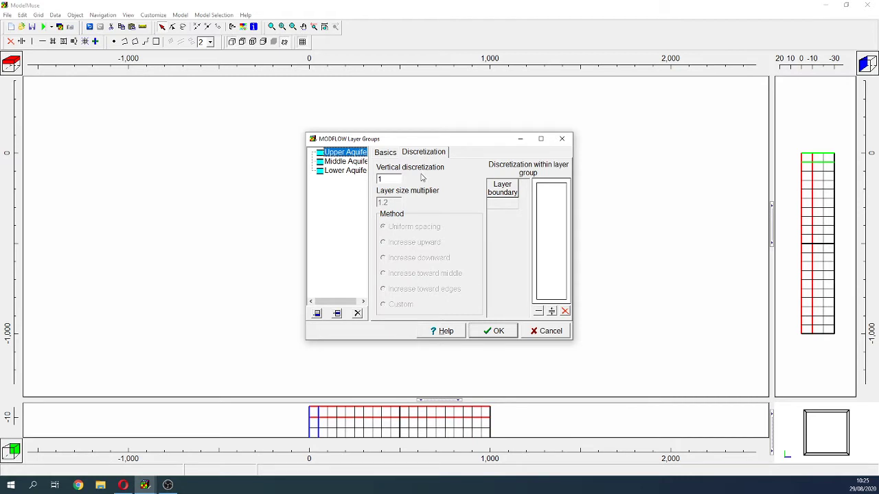
{"action": "left_click", "coordinate": [381, 179]}
{"action": "left_click", "coordinate": [345, 171]}
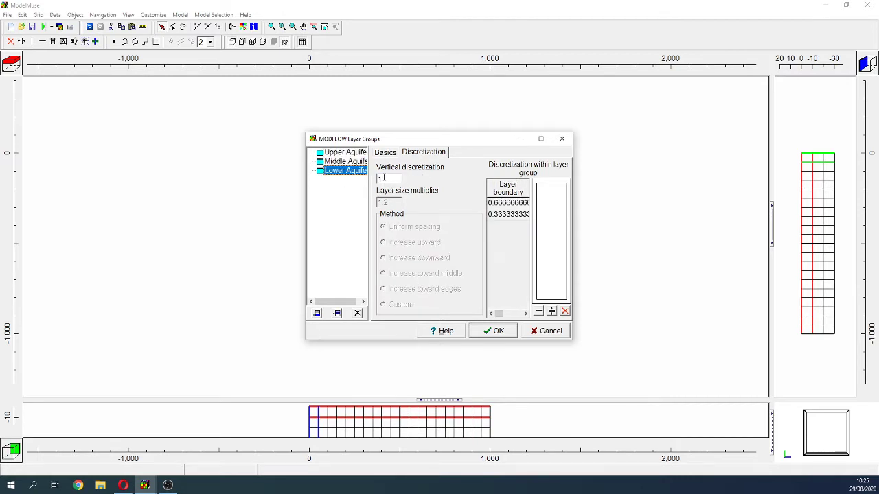
{"action": "key", "text": "Tab"}
{"action": "type", "text": "3"}
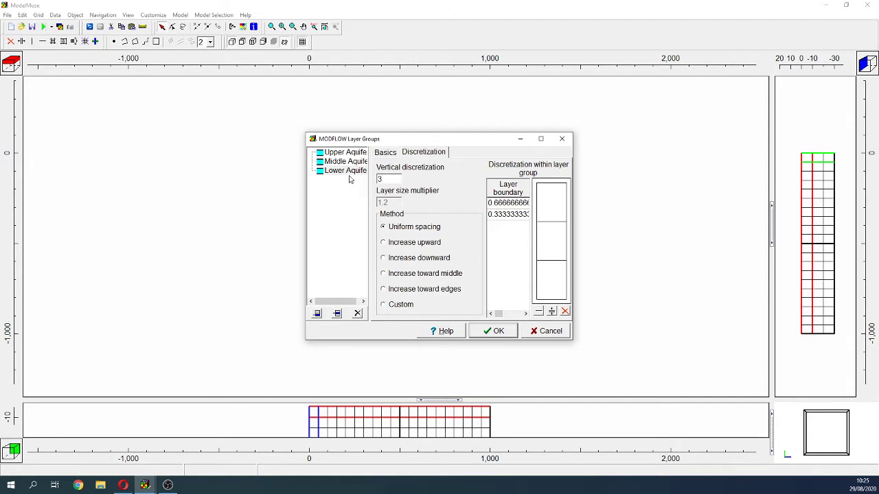
{"action": "left_click", "coordinate": [494, 332]}
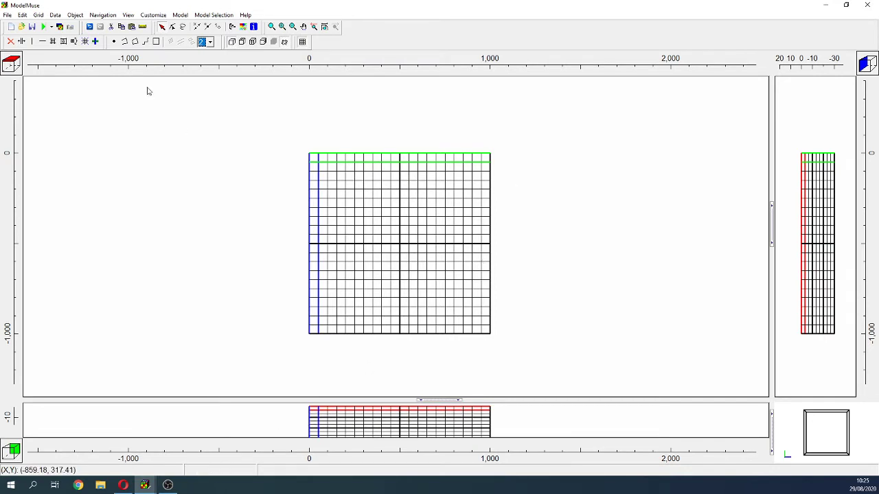
Review the MODFLOW time settings for the stress period and time unit, and accept the defaults.
{"action": "left_click", "coordinate": [180, 14]}
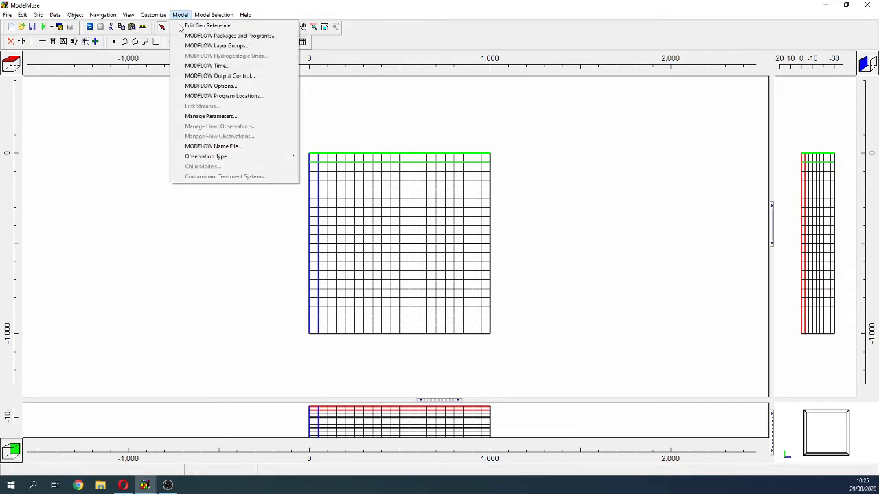
{"action": "left_click", "coordinate": [192, 65]}
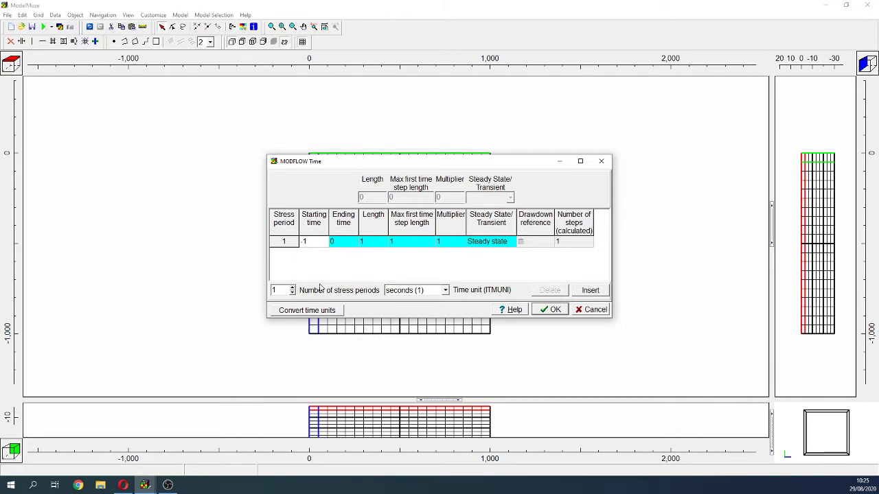
{"action": "left_click", "coordinate": [553, 310]}
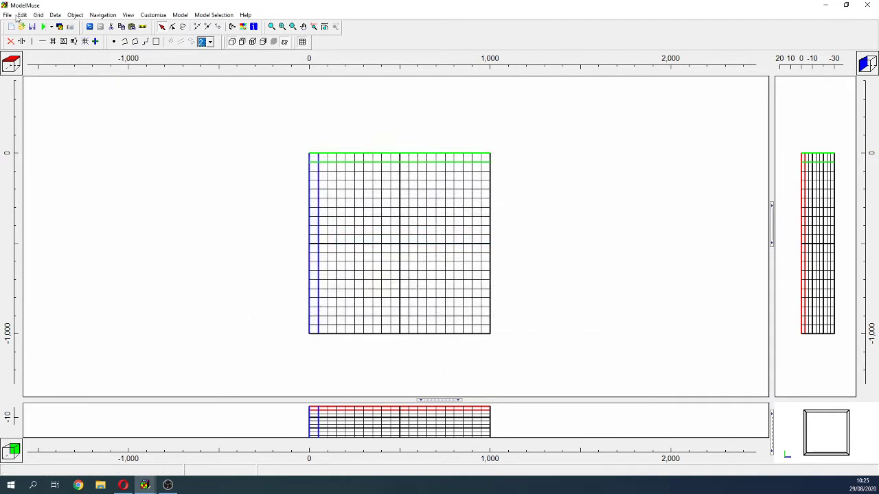
Set the default formula of the Cell_Type hydrology data set to Case(Layer,1,1,1,1,1,1,0,0,0).
{"action": "left_click", "coordinate": [55, 15]}
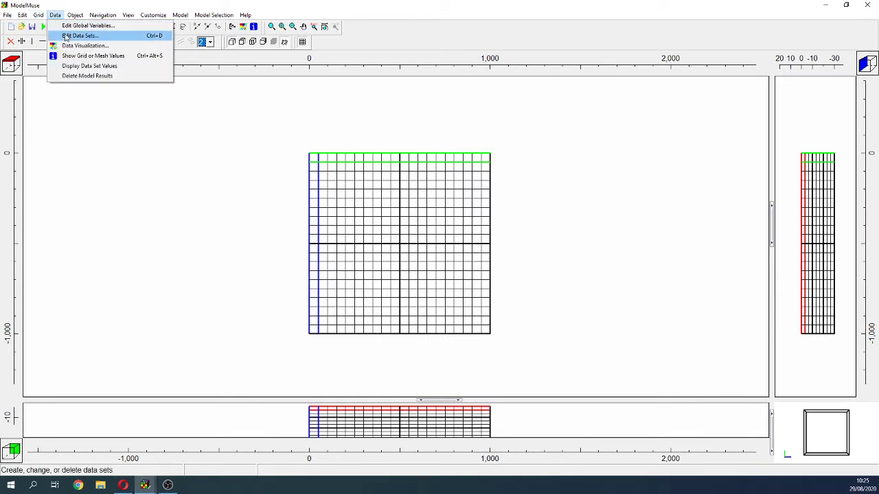
{"action": "left_click", "coordinate": [66, 35]}
{"action": "left_click", "coordinate": [300, 144]}
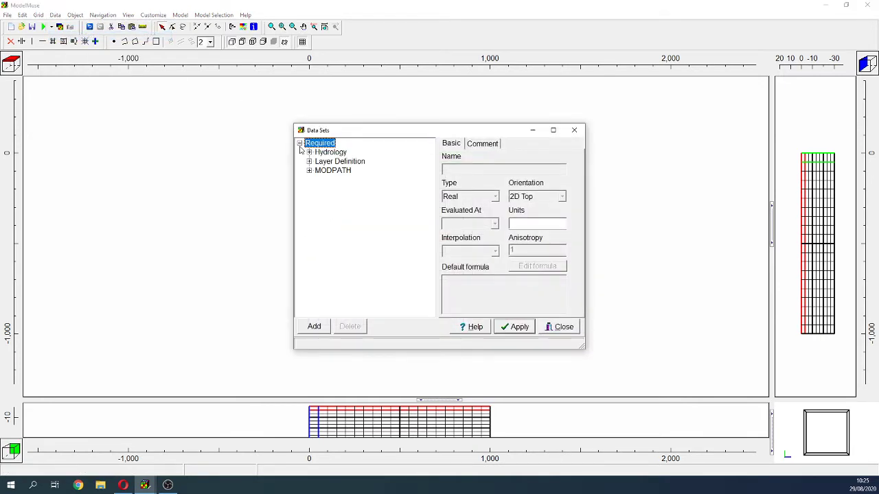
{"action": "left_click", "coordinate": [309, 152]}
{"action": "left_click", "coordinate": [329, 162]}
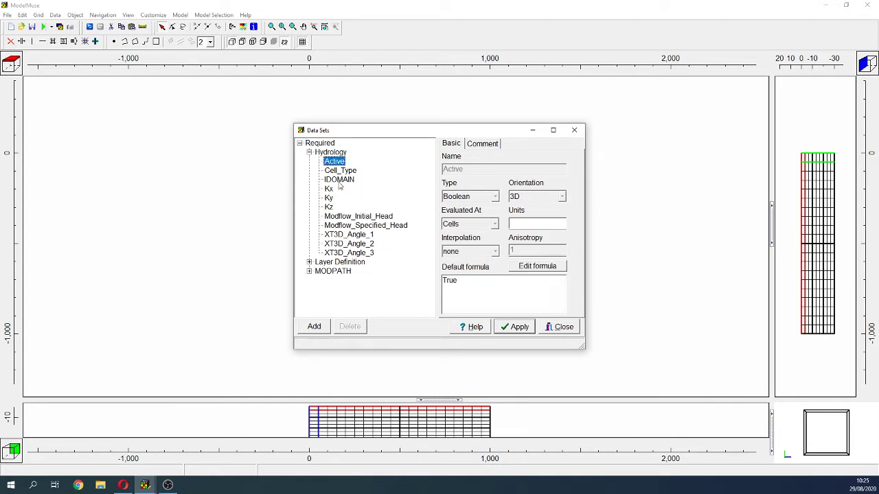
{"action": "left_click", "coordinate": [332, 173]}
{"action": "key", "text": "Tab"}
{"action": "type", "text": "Case(Layer,"}
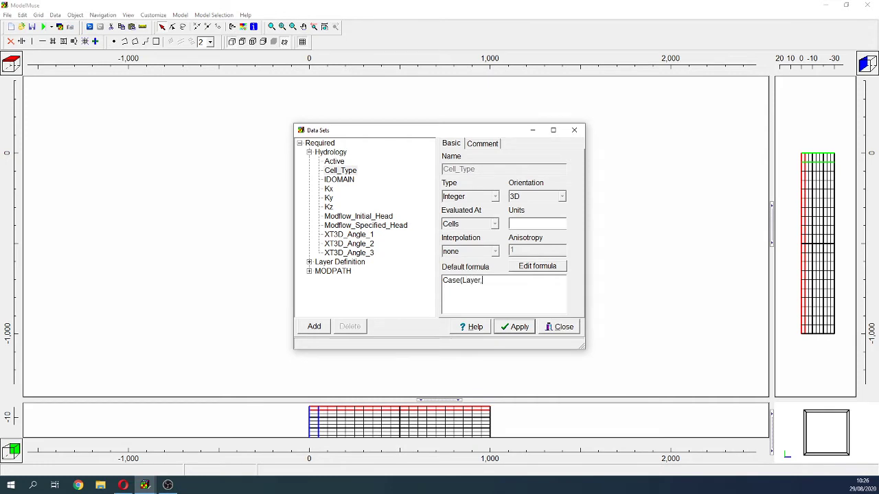
{"action": "type", "text": "1,"}
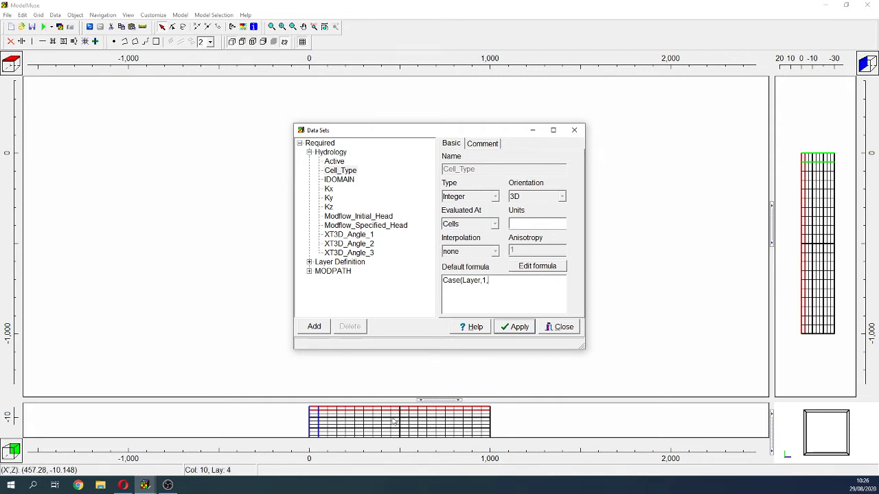
{"action": "type", "text": "1,1"}
{"action": "key", "text": "BackSpace"}
{"action": "key", "text": "BackSpace"}
{"action": "type", "text": ",1,"}
{"action": "key", "text": "BackSpace"}
{"action": "key", "text": "BackSpace"}
{"action": "key", "text": "BackSpace"}
{"action": "type", "text": ",1"}
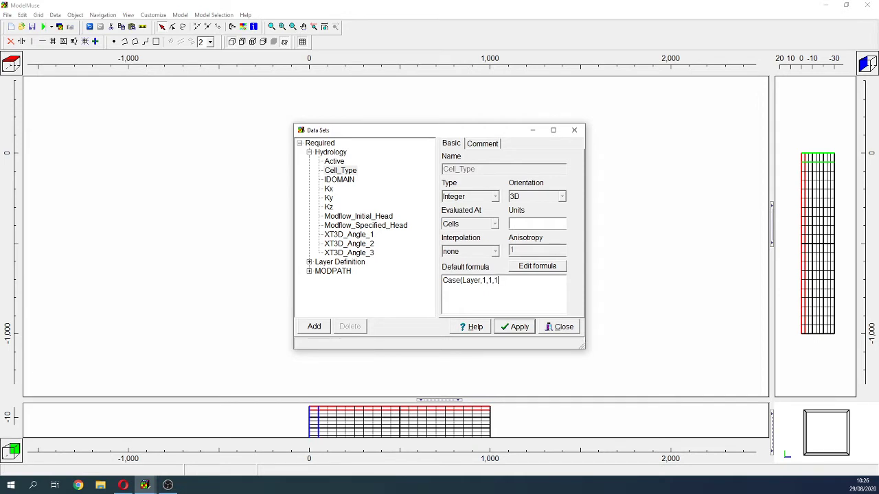
{"action": "type", "text": ",1,1,1,1,1"}
{"action": "left_click_drag", "start_coordinate": [483, 280], "coordinate": [520, 280]}
{"action": "left_click", "coordinate": [518, 280]}
{"action": "type", "text": "0,0,0,"}
{"action": "key", "text": "Delete"}
{"action": "key", "text": "Delete"}
{"action": "type", "text": ")"}
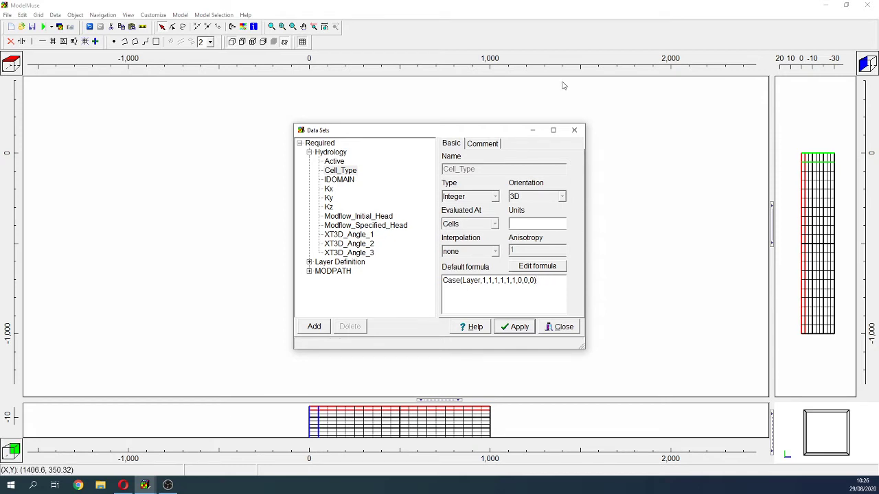
Review the Kx, Ky, Kz, initial head, layer definition and MODPATH data sets, and apply the data set changes.
{"action": "left_click", "coordinate": [330, 190]}
{"action": "left_click", "coordinate": [329, 198]}
{"action": "left_click", "coordinate": [329, 207]}
{"action": "left_click", "coordinate": [335, 217]}
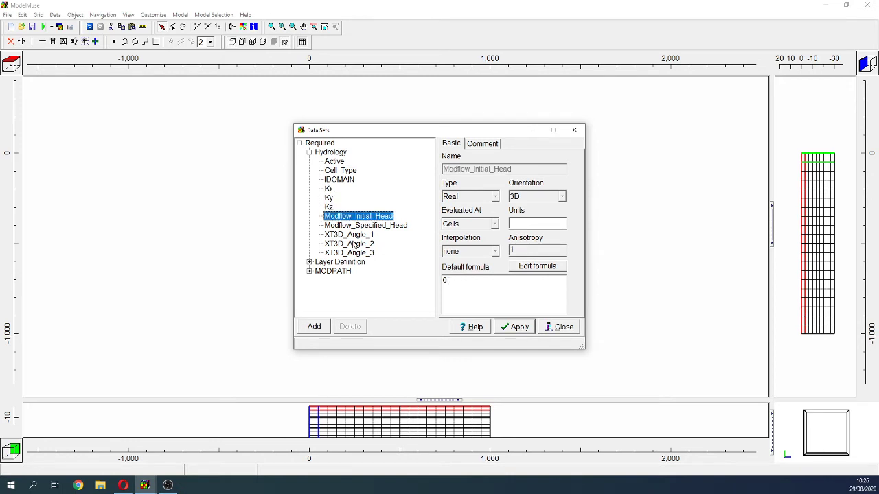
{"action": "left_click", "coordinate": [309, 262]}
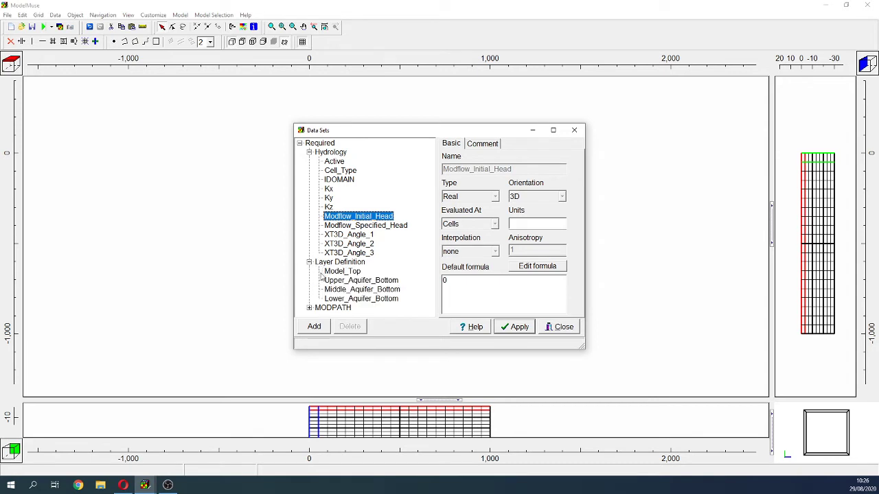
{"action": "left_click", "coordinate": [310, 308]}
{"action": "left_click", "coordinate": [519, 326]}
{"action": "left_click", "coordinate": [562, 327]}
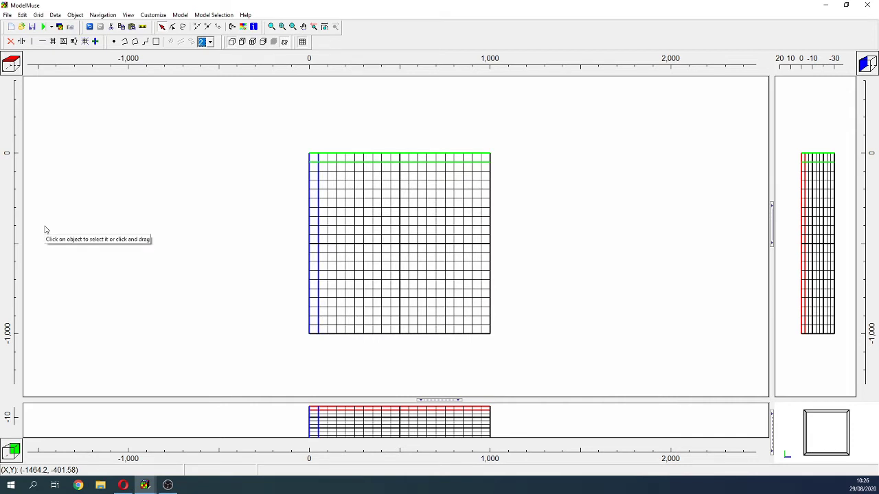
Draw a straight line object about 980 long down the westernmost column of the grid in the top view.
{"action": "left_click", "coordinate": [135, 42]}
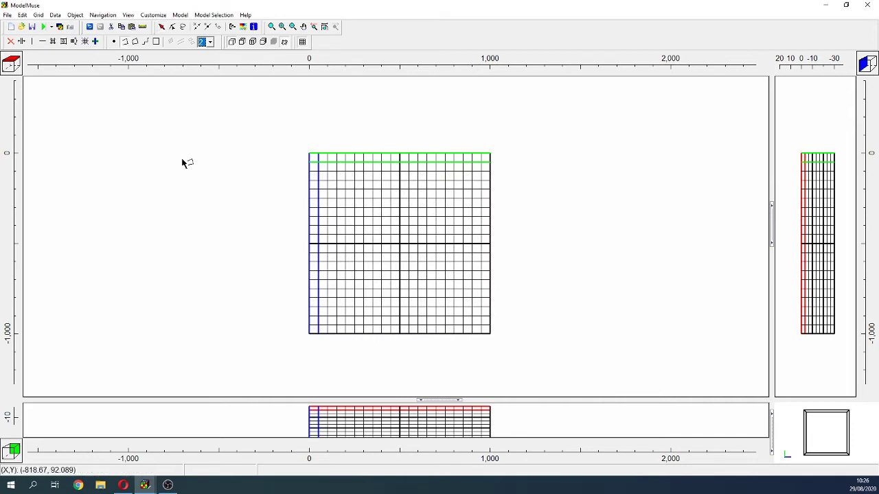
{"action": "left_click", "coordinate": [312, 156]}
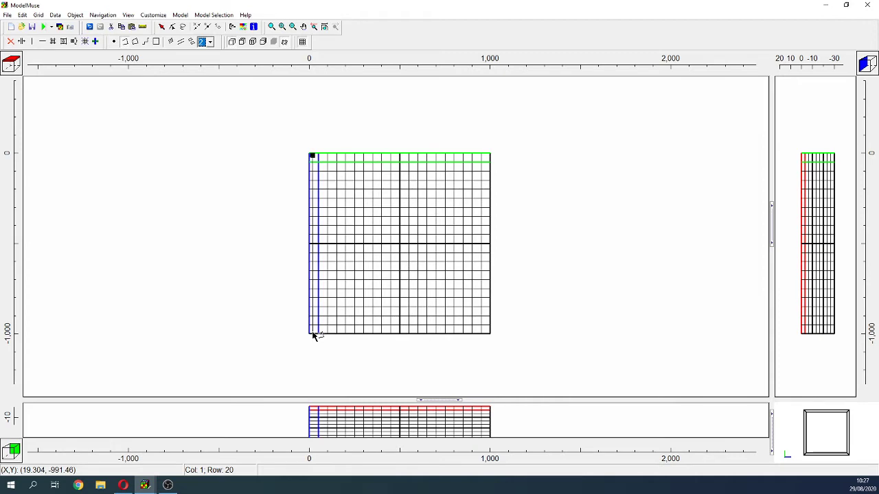
{"action": "double_click", "coordinate": [313, 335]}
Name the new object GHB_West and color its object line blue.
{"action": "type", "text": "GHB_East"}
{"action": "key", "text": "BackSpace"}
{"action": "key", "text": "BackSpace"}
{"action": "key", "text": "BackSpace"}
{"action": "key", "text": "BackSpace"}
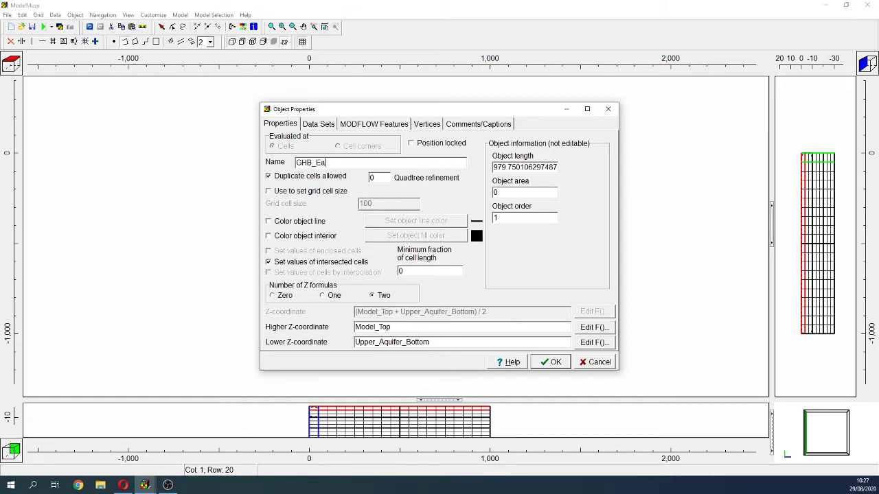
{"action": "type", "text": "West"}
{"action": "left_click", "coordinate": [291, 221]}
{"action": "left_click", "coordinate": [457, 142]}
{"action": "left_click", "coordinate": [405, 257]}
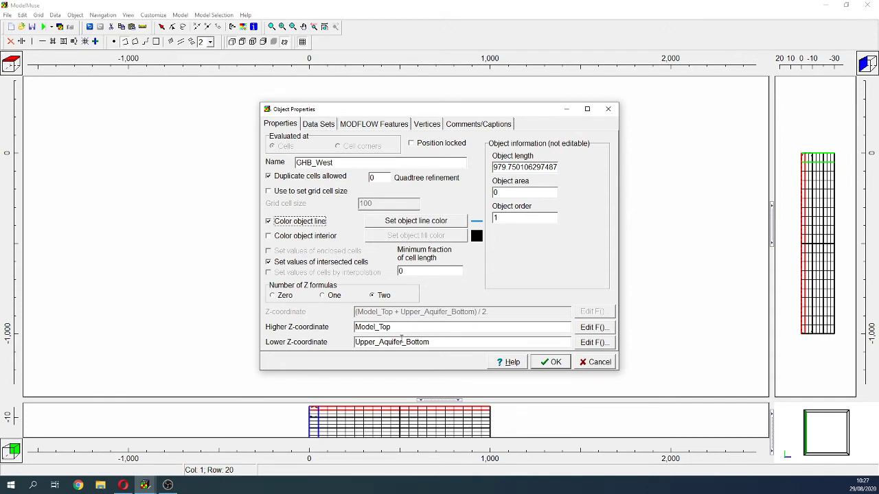
Enable the General-Head Boundary package for GHB_West with starting time -1, ending time 0 and boundary head -0.5.
{"action": "left_click", "coordinate": [358, 124]}
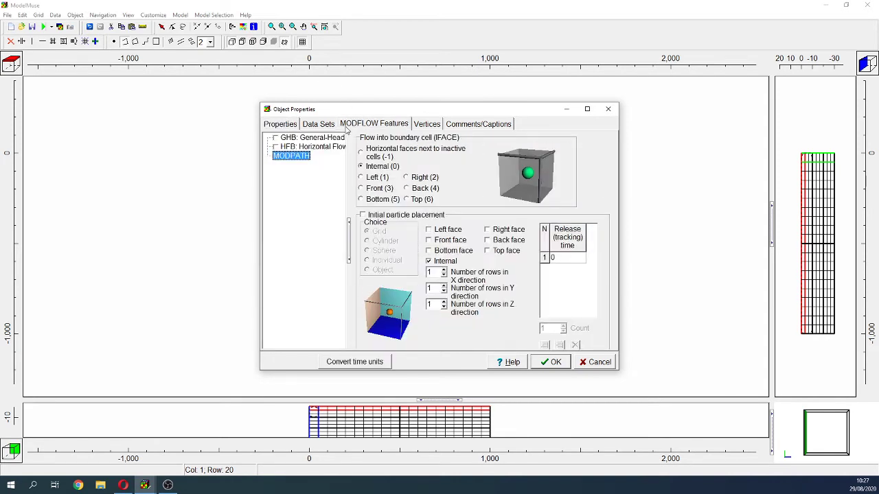
{"action": "left_click", "coordinate": [275, 138]}
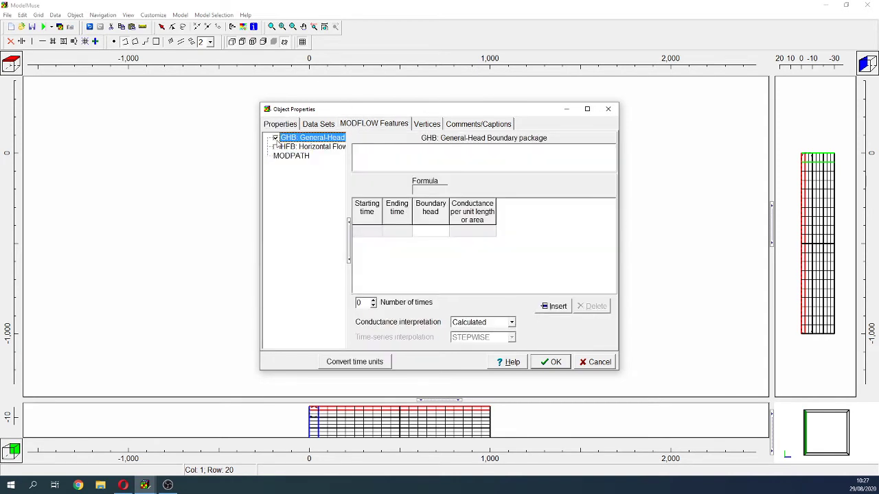
{"action": "left_click", "coordinate": [373, 234]}
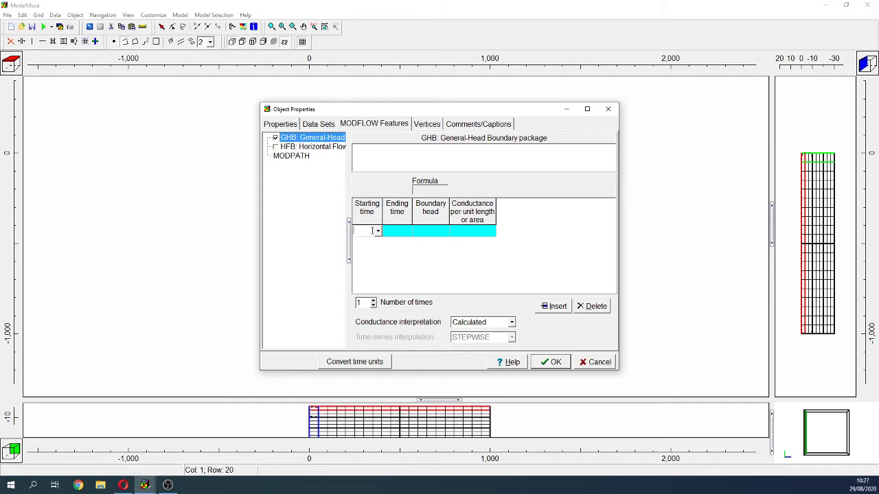
{"action": "left_click", "coordinate": [377, 231]}
{"action": "left_click", "coordinate": [374, 243]}
{"action": "left_click", "coordinate": [440, 231]}
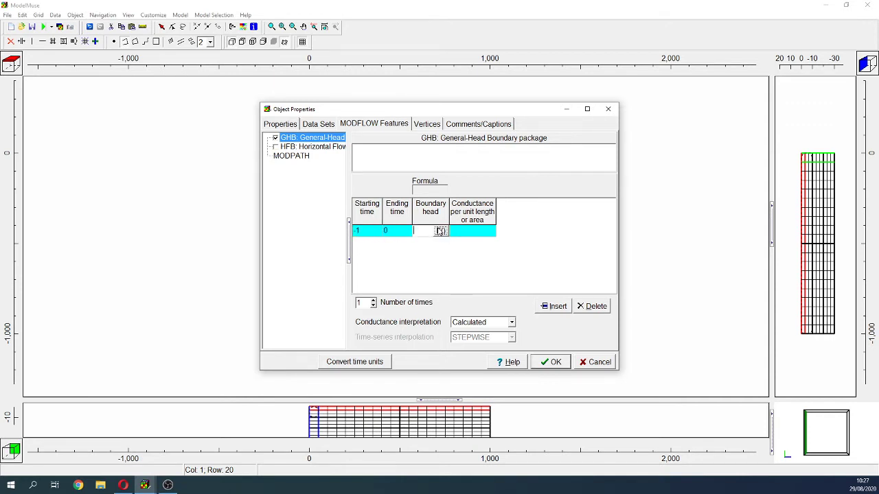
{"action": "type", "text": "0"}
{"action": "key", "text": "BackSpace"}
{"action": "type", "text": "-0.5"}
Set the conductance interpretation of GHB_West to Direct and its conductance to 0.0001.
{"action": "left_click", "coordinate": [489, 322]}
{"action": "left_click", "coordinate": [481, 338]}
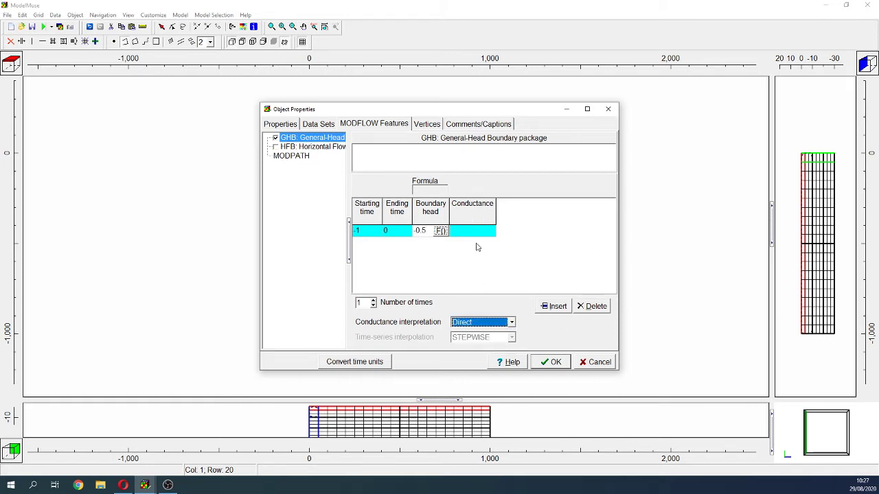
{"action": "left_click", "coordinate": [474, 231]}
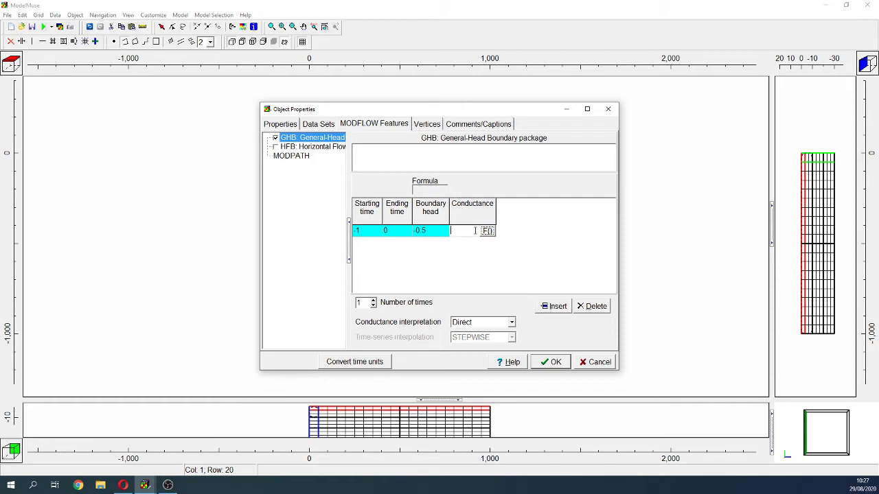
{"action": "type", "text": "0.0001"}
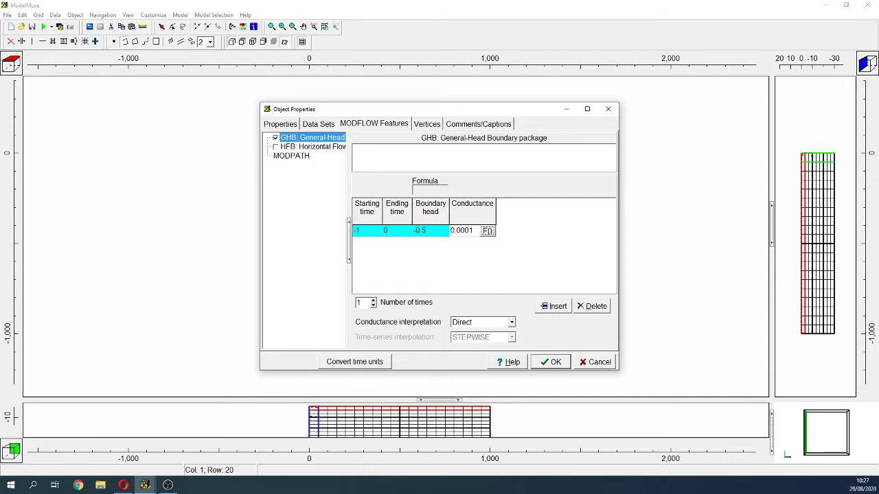
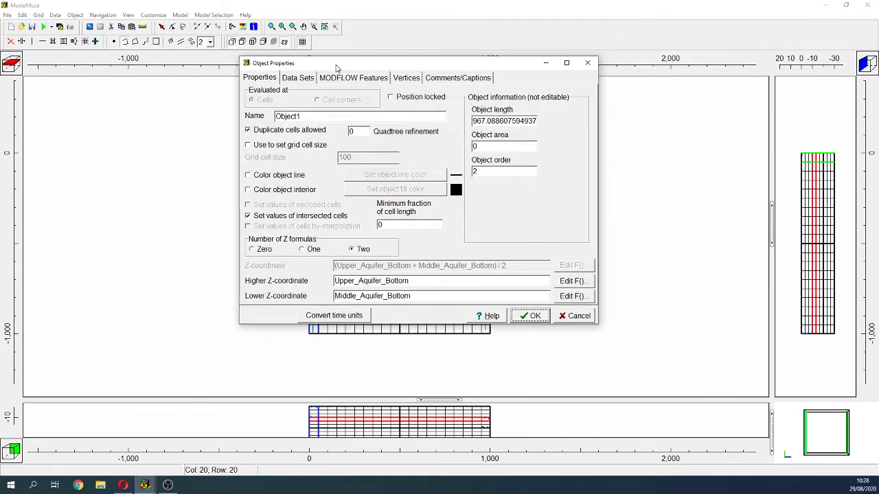
Name the eastern boundary object GHB_East, color its line blue, and check its higher and lower Z-coordinates.
{"action": "left_click_drag", "start_coordinate": [303, 118], "coordinate": [160, 118]}
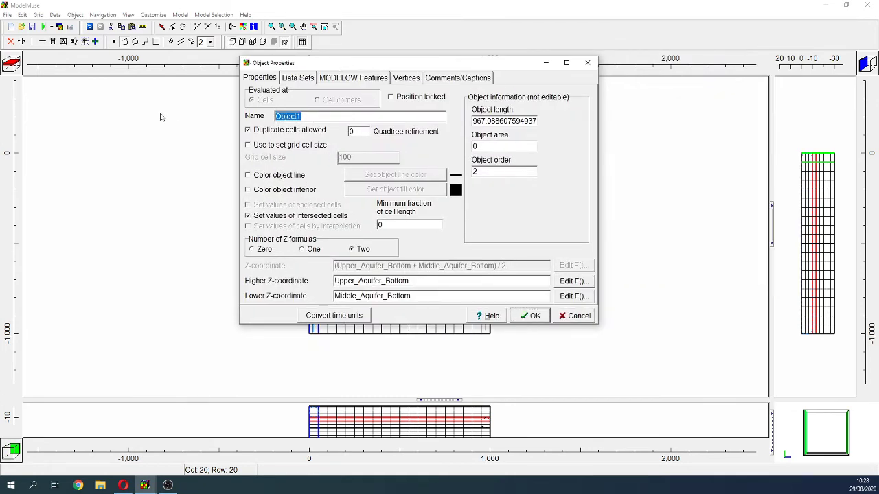
{"action": "type", "text": "GHB_East"}
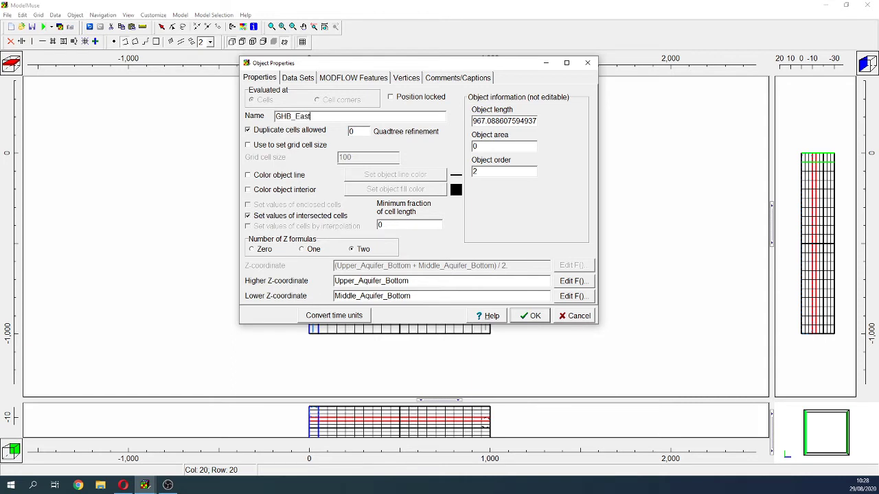
{"action": "left_click", "coordinate": [291, 176]}
{"action": "left_click", "coordinate": [457, 142]}
{"action": "left_click", "coordinate": [407, 255]}
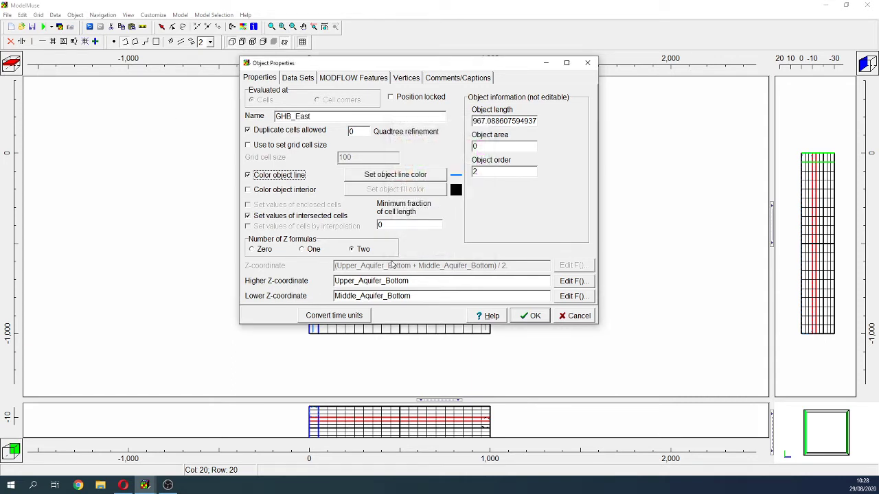
{"action": "mouse_move", "coordinate": [341, 284]}
{"action": "left_mouse_down"}
{"action": "mouse_move", "coordinate": [409, 282]}
{"action": "mouse_move", "coordinate": [349, 296]}
{"action": "left_mouse_up"}
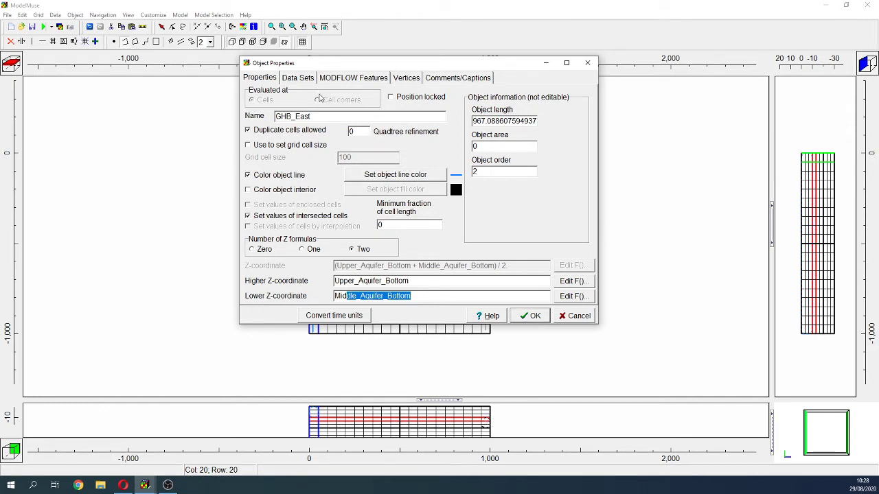
Enable MODPATH initial particle placement and the General-Head Boundary package for GHB_East.
{"action": "left_click", "coordinate": [350, 79]}
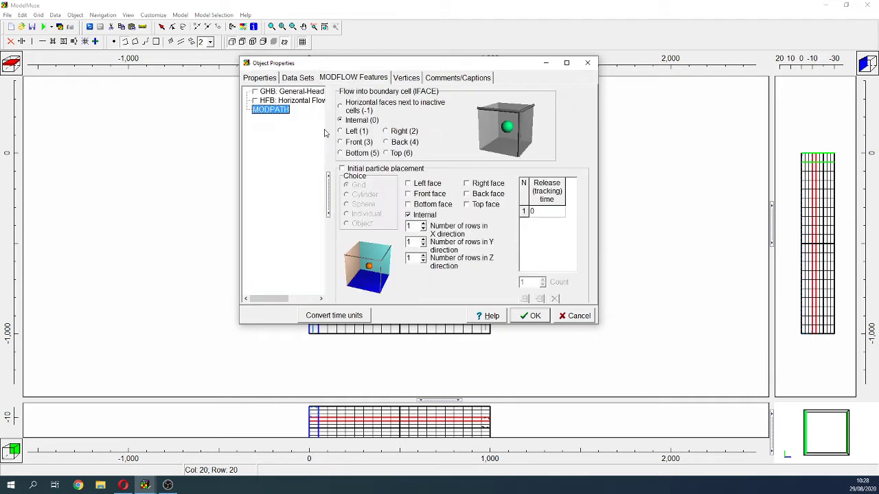
{"action": "left_click", "coordinate": [352, 169]}
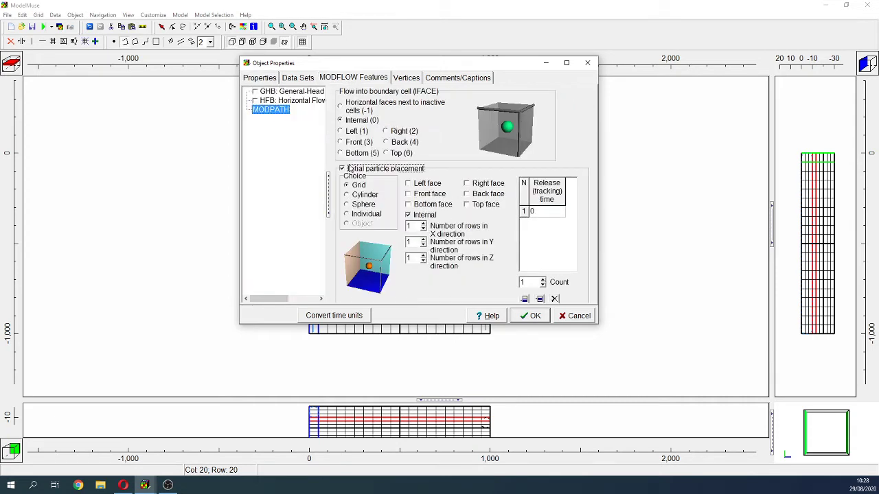
{"action": "left_click", "coordinate": [288, 92]}
{"action": "left_click", "coordinate": [255, 92]}
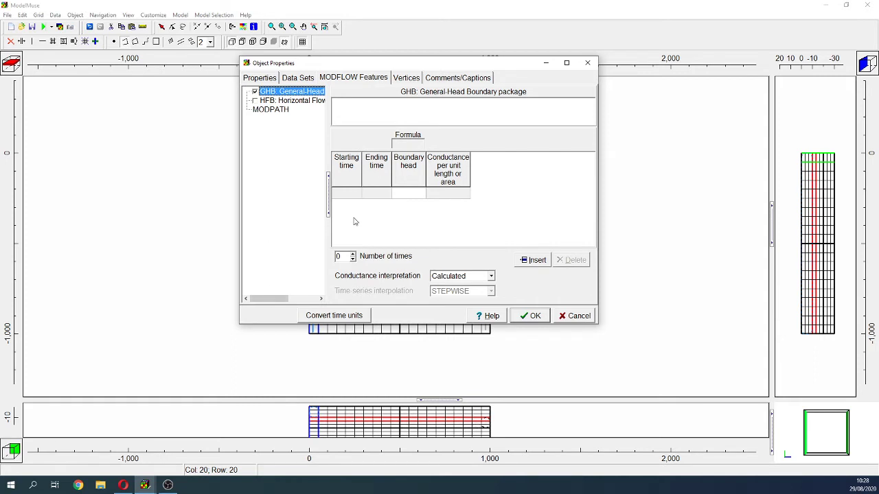
Give the GHB_East boundary a period with starting time -1, ending time 0 and boundary head -10.5.
{"action": "left_click", "coordinate": [347, 198]}
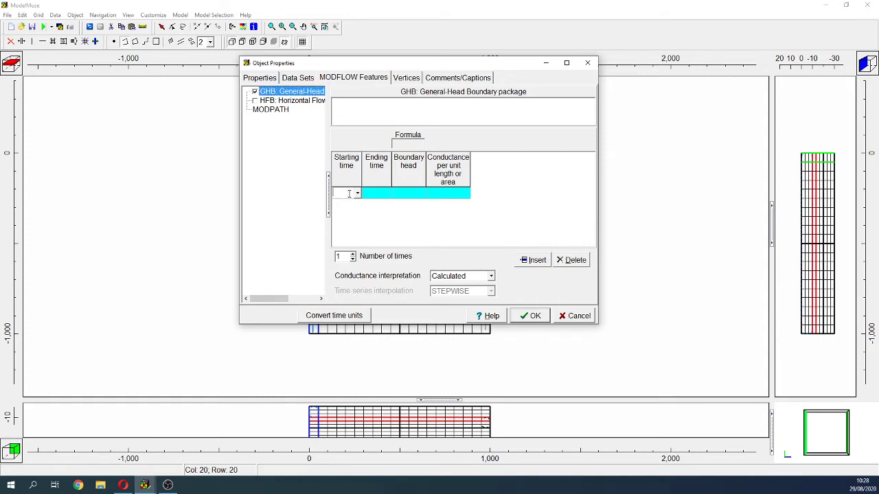
{"action": "left_click", "coordinate": [357, 192]}
{"action": "left_click", "coordinate": [350, 207]}
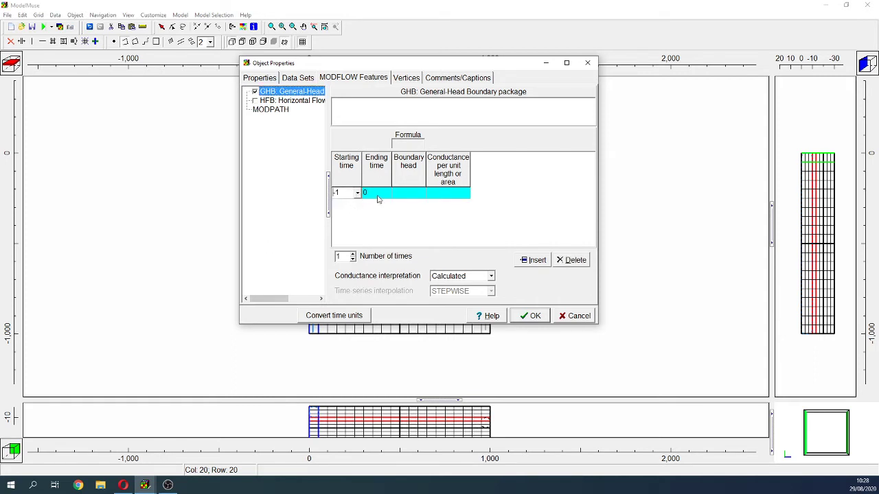
{"action": "left_click", "coordinate": [417, 194]}
{"action": "type", "text": "-10.5"}
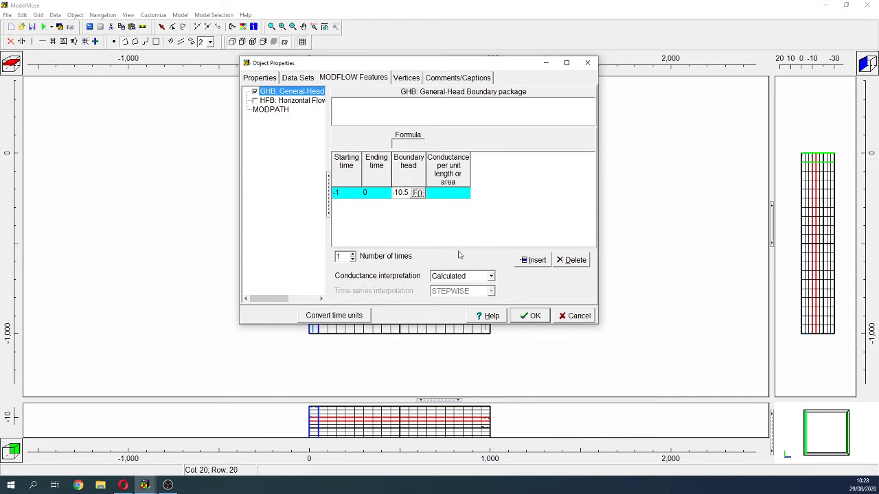
Set the GHB_East conductance interpretation to Direct with a conductance of 0.0001, and accept the object properties.
{"action": "left_click", "coordinate": [458, 278]}
{"action": "left_click", "coordinate": [441, 295]}
{"action": "left_click", "coordinate": [446, 192]}
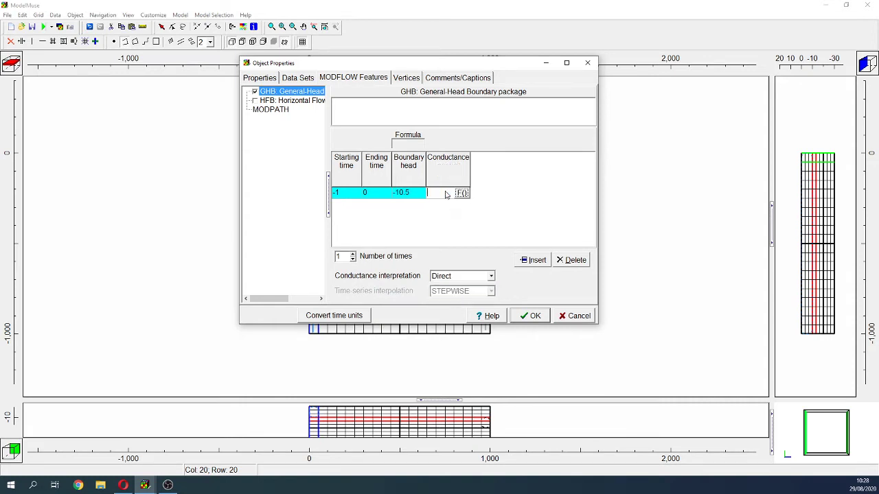
{"action": "type", "text": "0.0001"}
{"action": "left_click", "coordinate": [531, 315]}
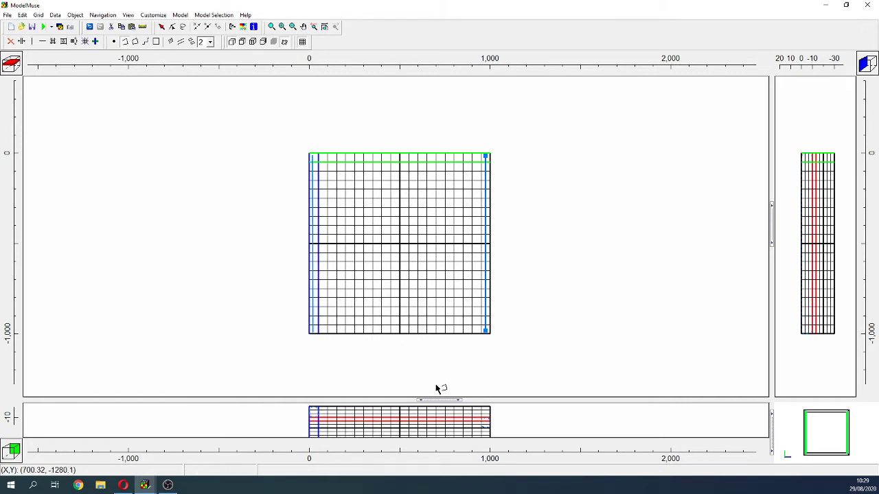
Start saving the model as a ModelMuse text file and create a new folder in Documents.
{"action": "mouse_move", "coordinate": [439, 400]}
{"action": "left_mouse_down"}
{"action": "mouse_move", "coordinate": [387, 339]}
{"action": "mouse_move", "coordinate": [373, 295]}
{"action": "mouse_move", "coordinate": [378, 326]}
{"action": "left_mouse_up"}
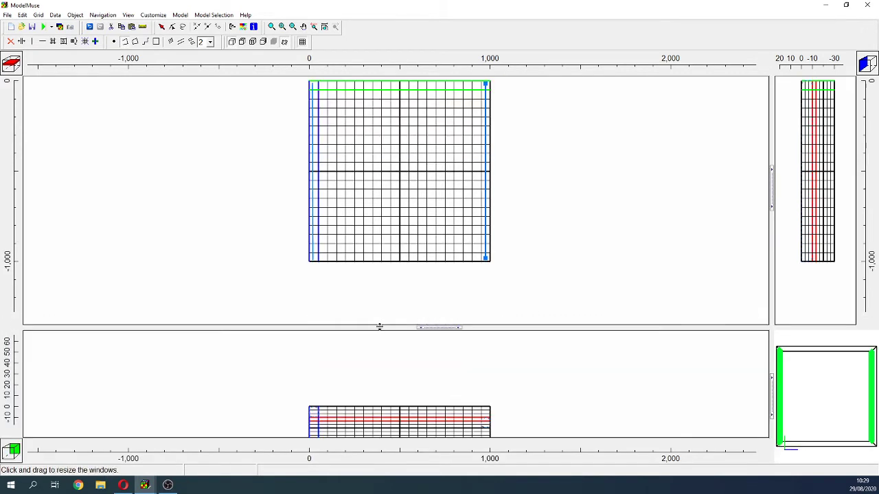
{"action": "left_click", "coordinate": [320, 28]}
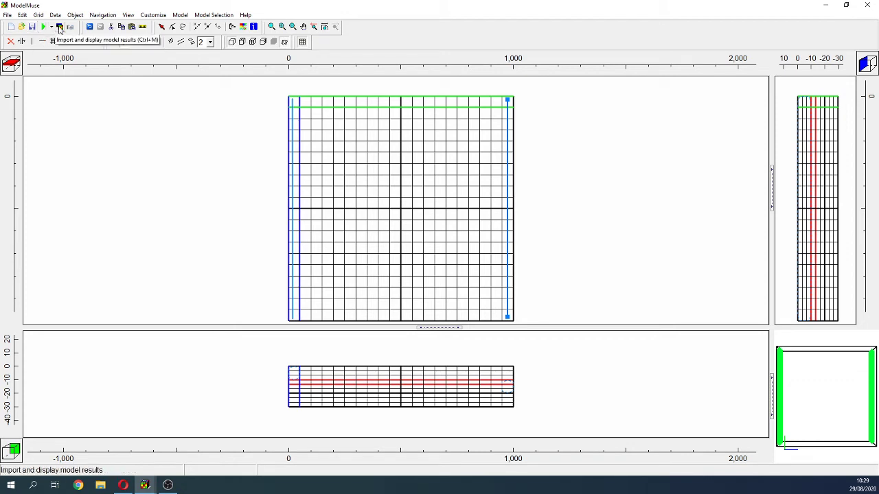
{"action": "left_click", "coordinate": [31, 27]}
{"action": "left_click", "coordinate": [497, 114]}
{"action": "left_click", "coordinate": [498, 114]}
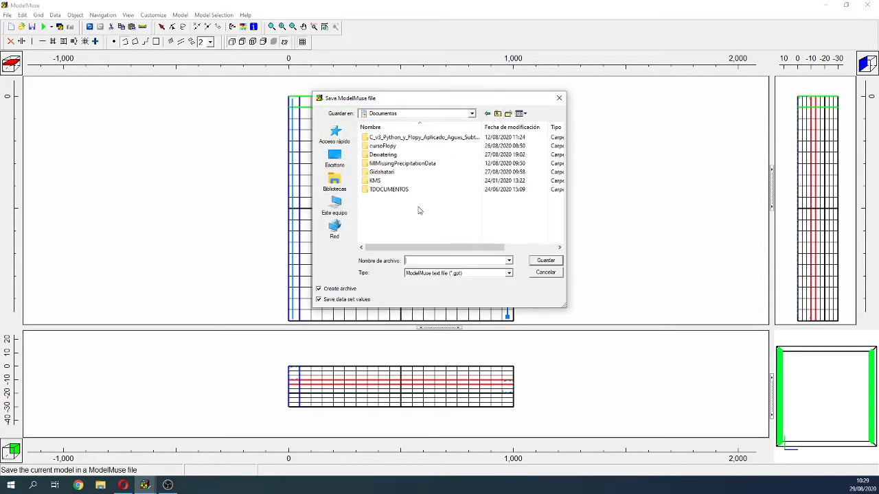
{"action": "left_click", "coordinate": [507, 114]}
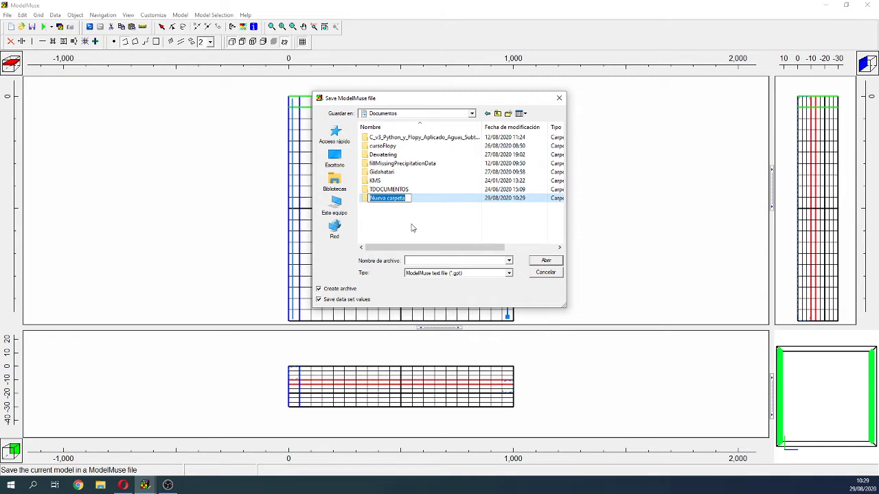
{"action": "type", "text": "hojizonta"}
{"action": "key", "text": "BackSpace"}
{"action": "key", "text": "BackSpace"}
{"action": "key", "text": "BackSpace"}
{"action": "key", "text": "BackSpace"}
{"action": "key", "text": "BackSpace"}
{"action": "key", "text": "BackSpace"}
{"action": "key", "text": "BackSpace"}
{"action": "key", "text": "BackSpace"}
{"action": "key", "text": "BackSpace"}
Name the new folder impermeableWallsMODFLOWHFB and open it as the save location.
{"action": "type", "text": "impre"}
{"action": "key", "text": "BackSpace"}
{"action": "key", "text": "BackSpace"}
{"action": "type", "text": "ermeableWallsM"}
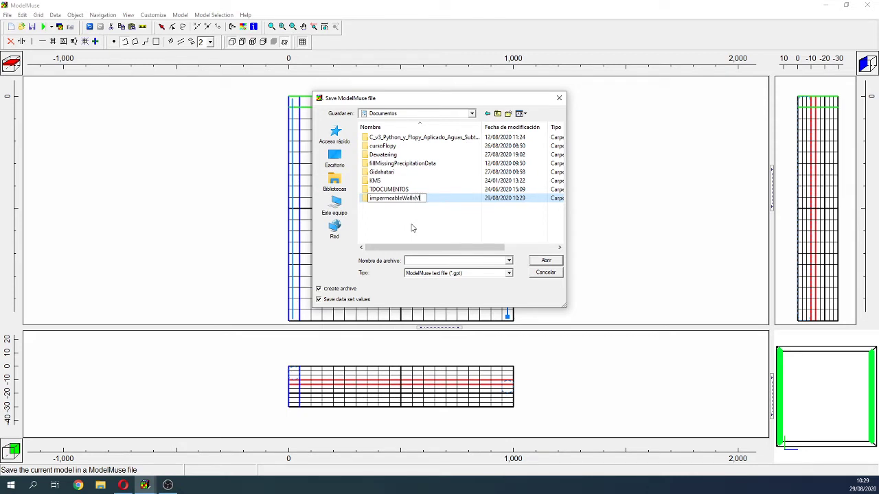
{"action": "type", "text": "ODFLOWHFB"}
{"action": "key", "text": "Return"}
{"action": "double_click", "coordinate": [414, 199]}
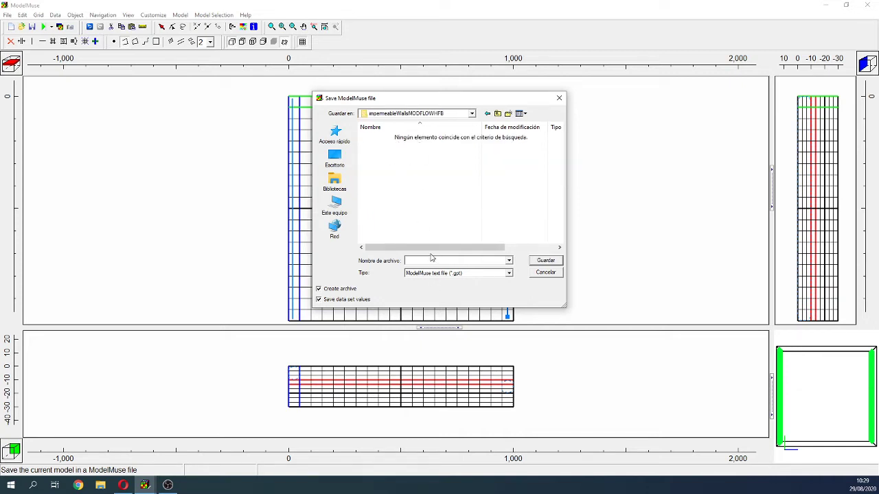
Create a subfolder named Model inside impermeableWallsMODFLOWHFB and open it.
{"action": "left_click", "coordinate": [508, 113]}
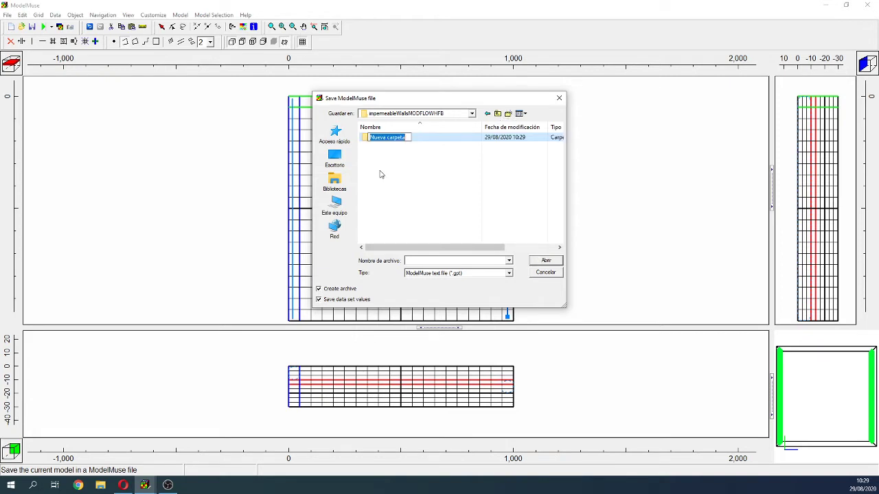
{"action": "type", "text": "Model"}
{"action": "double_click", "coordinate": [365, 138]}
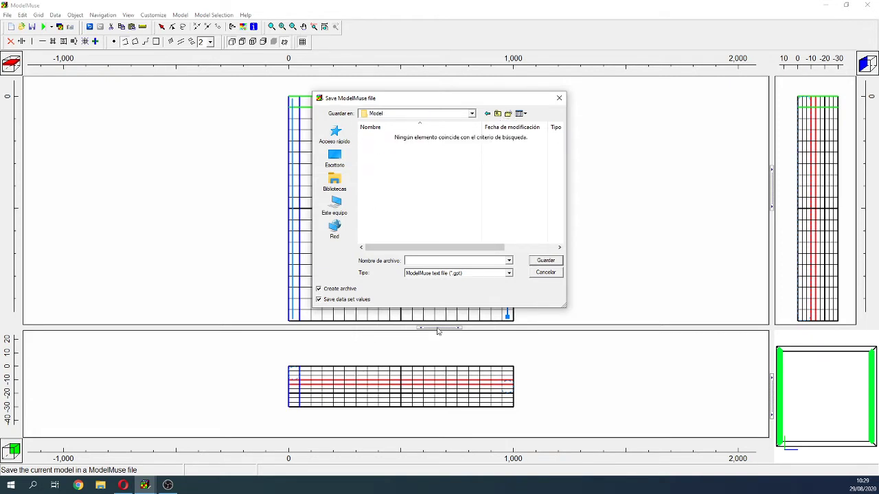
Save the model as Model1, then export the MODFLOW input files under the same name and run MODFLOW 6.
{"action": "type", "text": "Model1"}
{"action": "key", "text": "Return"}
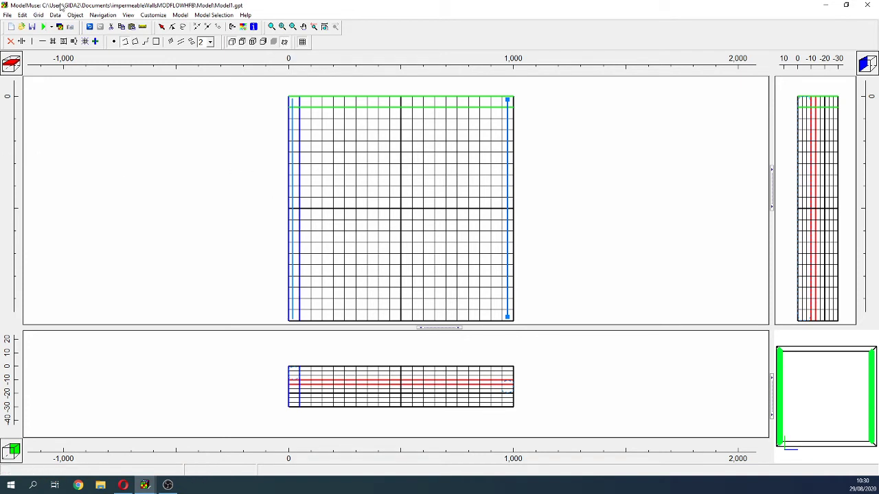
{"action": "left_click", "coordinate": [42, 27]}
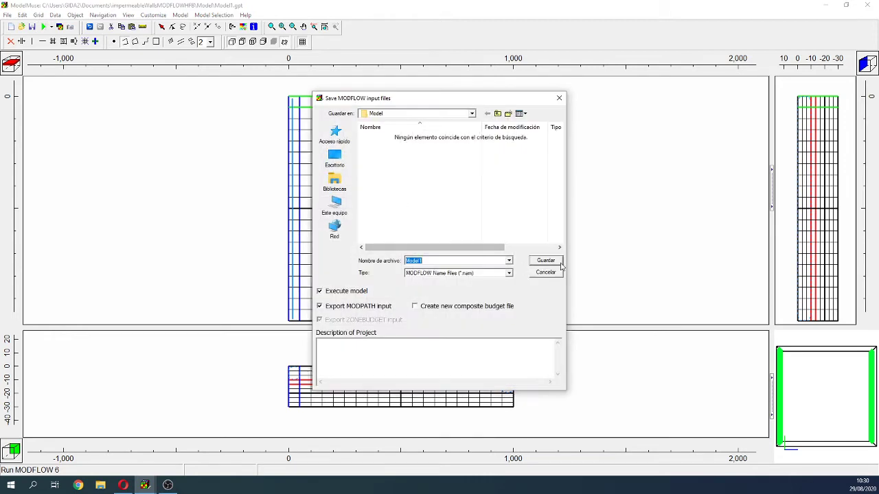
{"action": "left_click", "coordinate": [557, 260]}
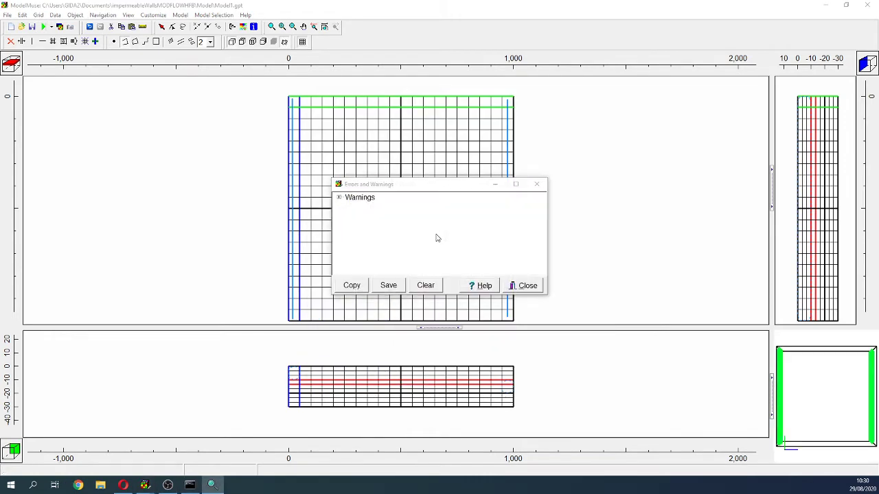
Check the MODFLOW warnings and the run's error report in ModelMonitor, and close both windows.
{"action": "left_click", "coordinate": [339, 197]}
{"action": "left_click", "coordinate": [348, 207]}
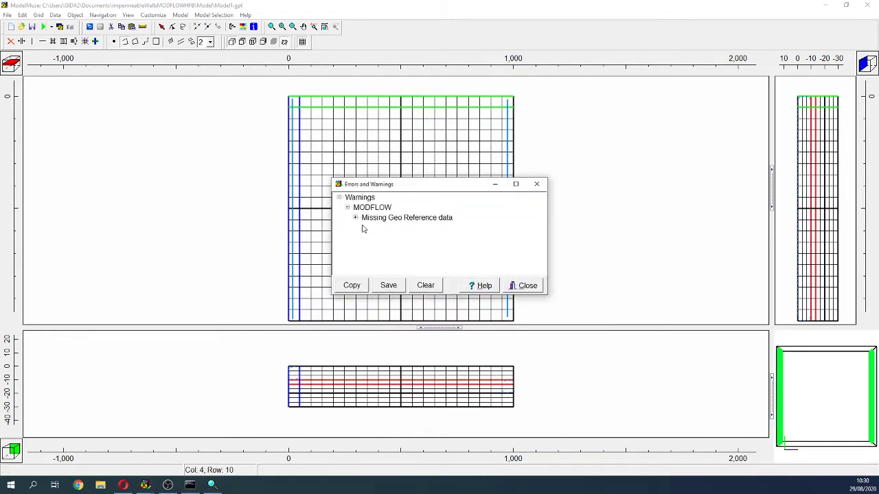
{"action": "left_click", "coordinate": [536, 184]}
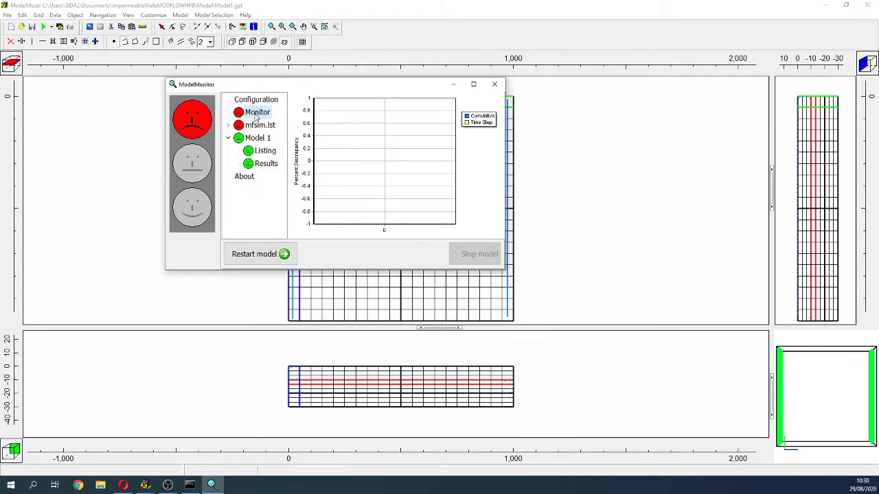
{"action": "scroll", "coordinate": [361, 177], "scroll_direction": "down", "scroll_amount": 6}
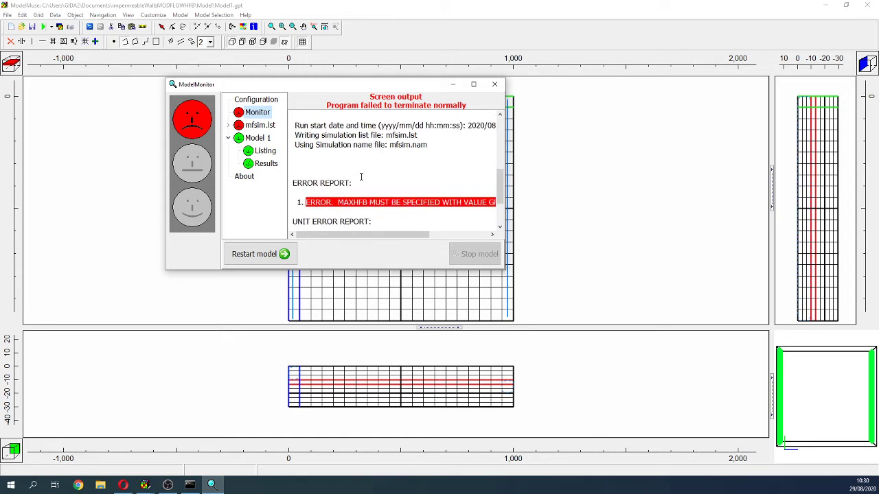
{"action": "left_click_drag", "start_coordinate": [395, 238], "coordinate": [341, 245]}
{"action": "left_click", "coordinate": [494, 84]}
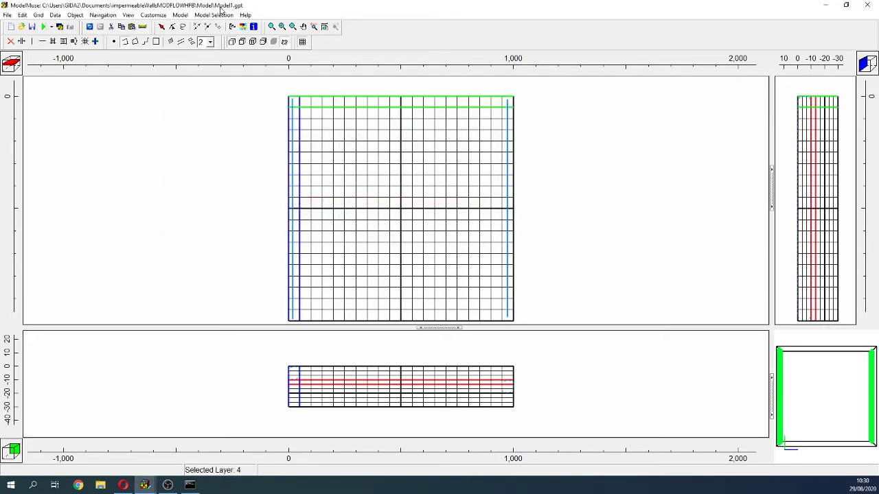
Deactivate the HFB: Horizontal Flow Barrier package in the MODFLOW packages and accept the change.
{"action": "left_click", "coordinate": [180, 14]}
{"action": "left_click", "coordinate": [190, 36]}
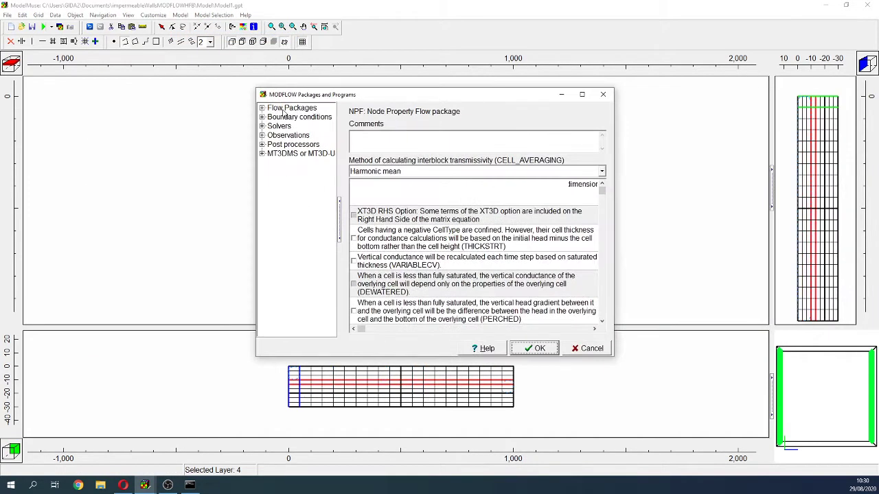
{"action": "left_click", "coordinate": [262, 109]}
{"action": "left_click", "coordinate": [299, 136]}
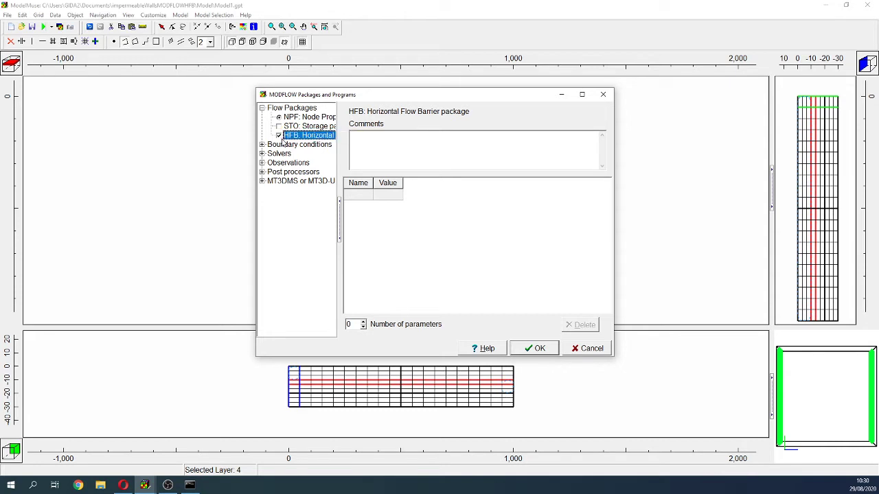
{"action": "left_click", "coordinate": [280, 137]}
{"action": "left_click", "coordinate": [538, 348]}
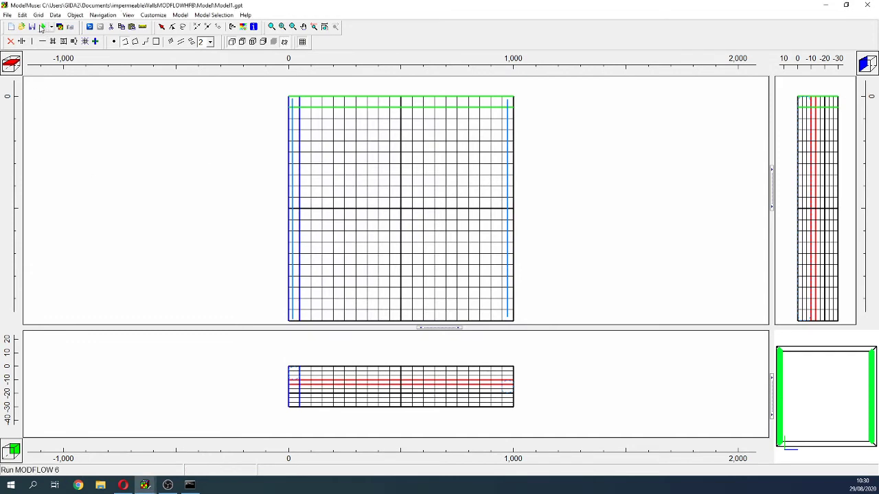
Save the model again and rerun MODFLOW 6, overwriting the Model1 input files.
{"action": "left_click", "coordinate": [33, 28]}
{"action": "left_click", "coordinate": [435, 283]}
{"action": "left_click", "coordinate": [443, 255]}
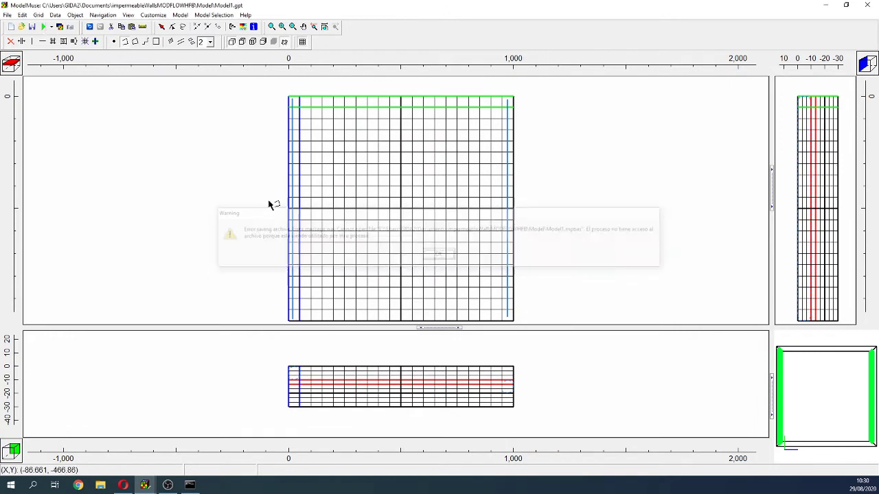
{"action": "left_click", "coordinate": [43, 27]}
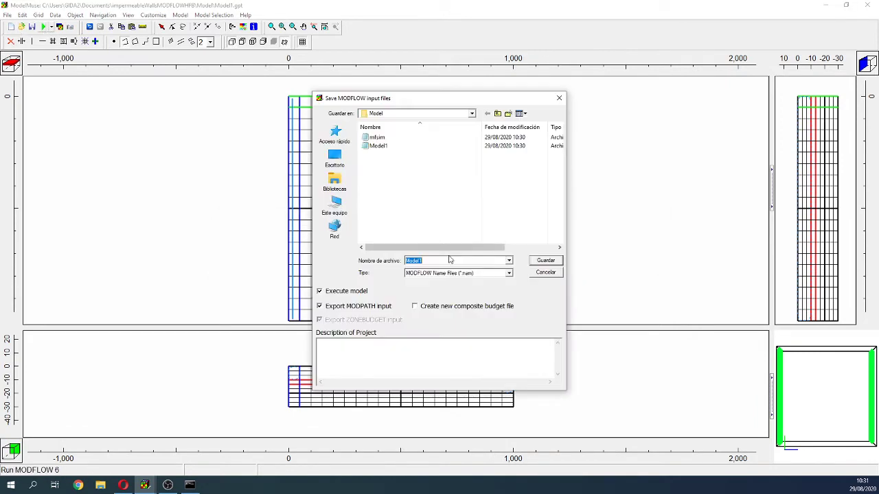
{"action": "left_click", "coordinate": [545, 261]}
{"action": "left_click", "coordinate": [466, 246]}
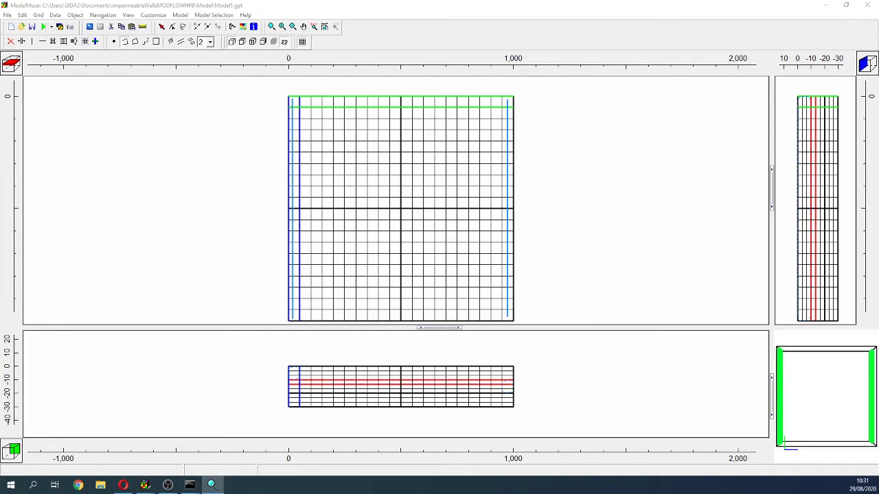
Close ModelMonitor and examine the volume budget at the end of the Model1.lst listing, including the GHB inflow rate.
{"action": "left_click_drag", "start_coordinate": [353, 132], "coordinate": [326, 93]}
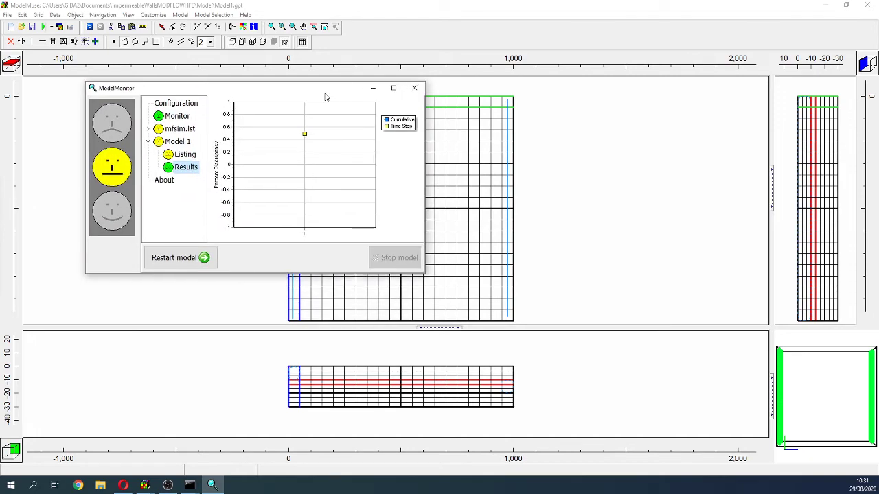
{"action": "left_click", "coordinate": [415, 88]}
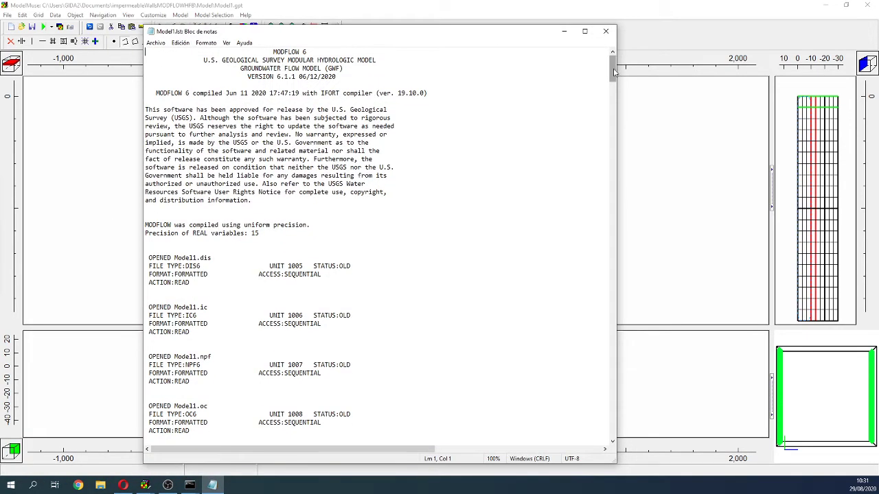
{"action": "left_click_drag", "start_coordinate": [610, 79], "coordinate": [608, 459]}
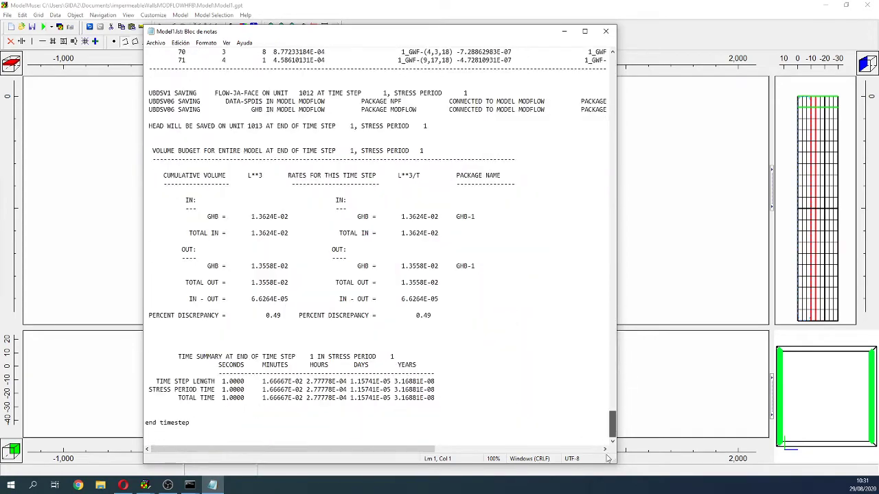
{"action": "left_click_drag", "start_coordinate": [398, 216], "coordinate": [411, 217]}
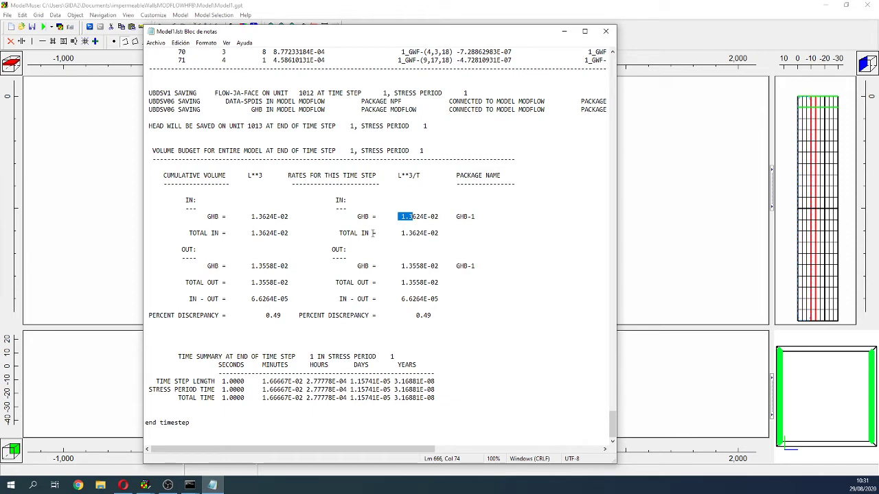
{"action": "left_click", "coordinate": [605, 31]}
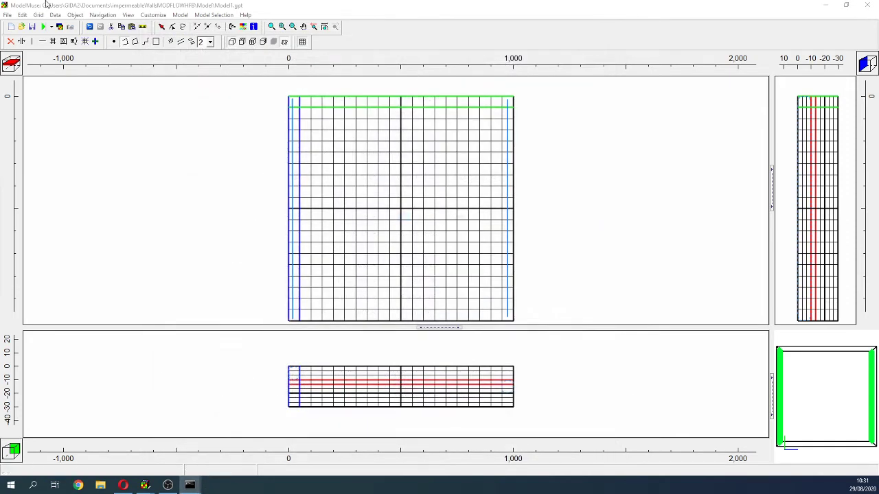
Import the simulated heads from the Model1 run and display them as contours.
{"action": "left_click", "coordinate": [59, 27]}
{"action": "left_click", "coordinate": [378, 138]}
{"action": "double_click", "coordinate": [378, 138]}
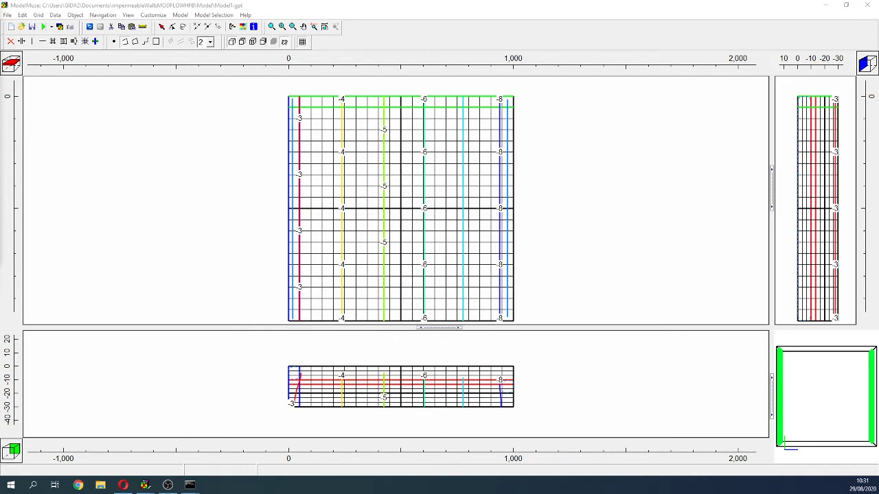
Plot the Water_Table_P1_S1 data set in teal on the cross sections, and show only the exterior grid lines.
{"action": "left_click", "coordinate": [153, 56]}
{"action": "left_click", "coordinate": [162, 81]}
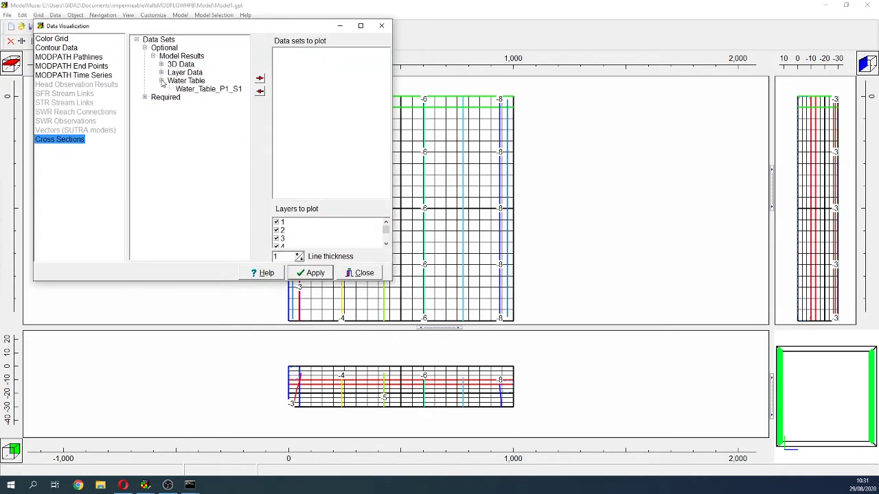
{"action": "left_click", "coordinate": [206, 90]}
{"action": "left_click", "coordinate": [260, 78]}
{"action": "left_click", "coordinate": [379, 53]}
{"action": "left_click", "coordinate": [385, 53]}
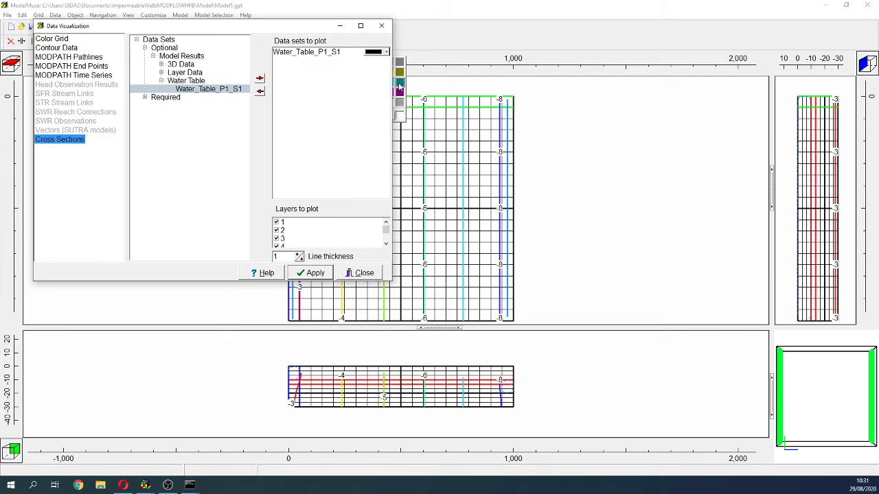
{"action": "left_click", "coordinate": [398, 83]}
{"action": "left_click", "coordinate": [323, 273]}
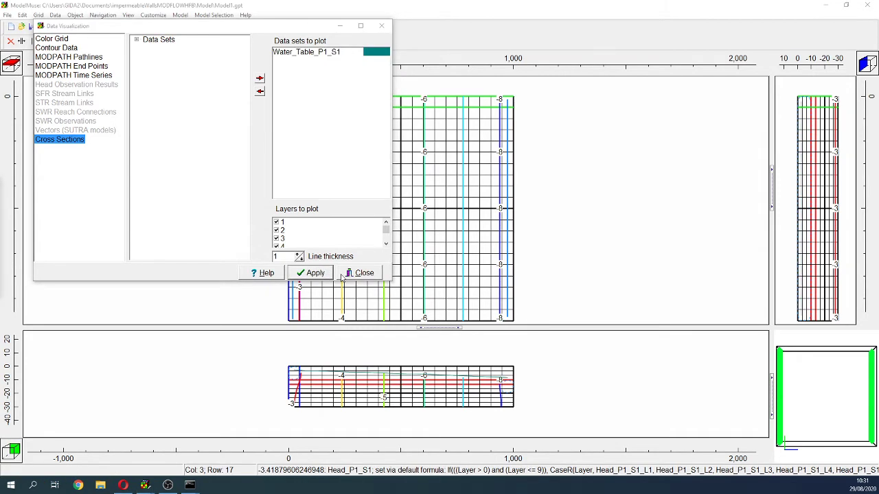
{"action": "left_click", "coordinate": [363, 273]}
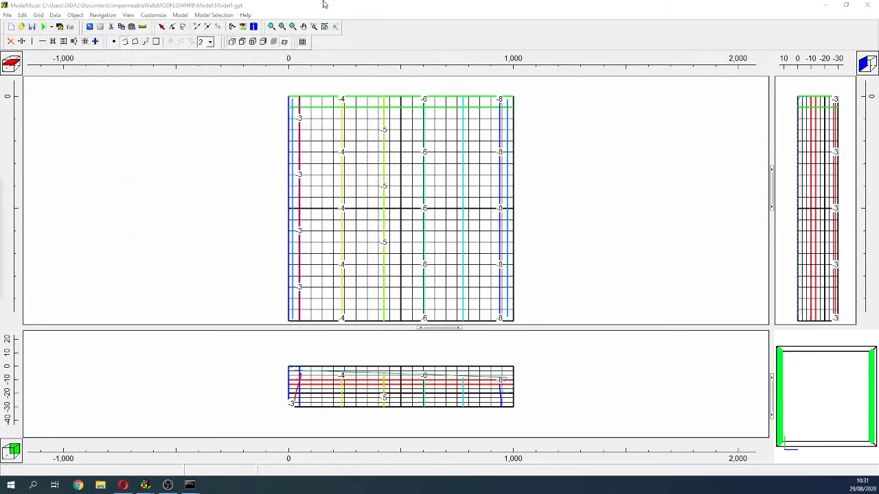
{"action": "left_click", "coordinate": [302, 41]}
{"action": "left_click", "coordinate": [319, 83]}
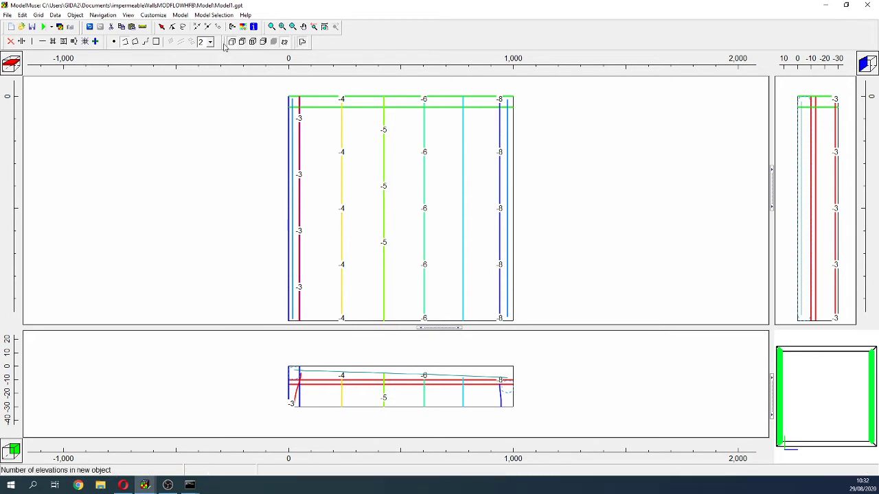
Activate the HFB: Horizontal Flow Barrier package in the MODFLOW packages and accept the change.
{"action": "left_click", "coordinate": [216, 15]}
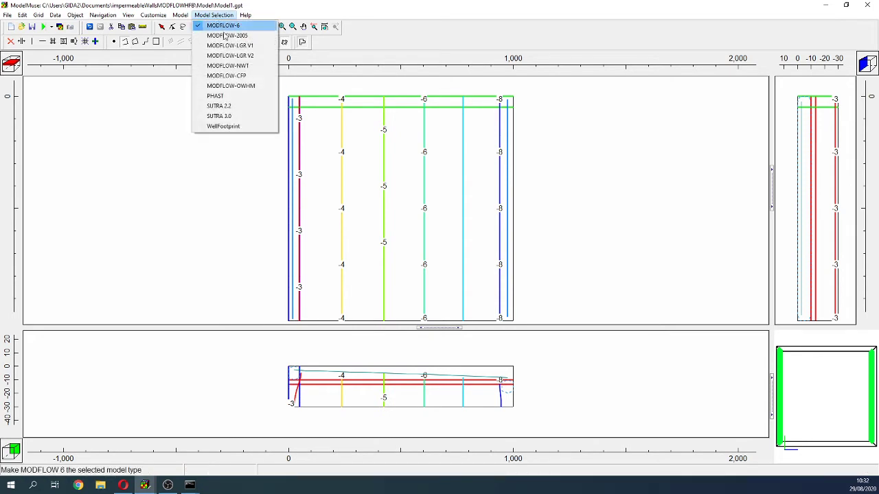
{"action": "mouse_move", "coordinate": [173, 19]}
{"action": "left_click", "coordinate": [212, 35]}
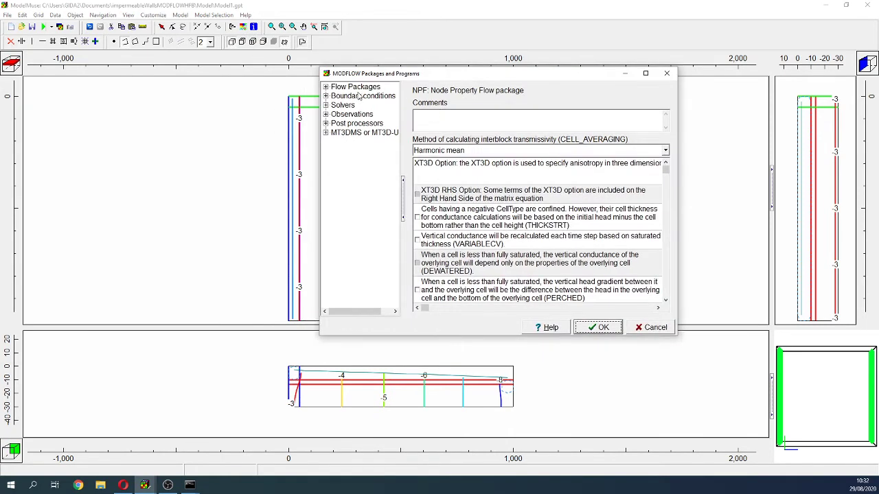
{"action": "left_click", "coordinate": [327, 87]}
{"action": "left_click", "coordinate": [343, 114]}
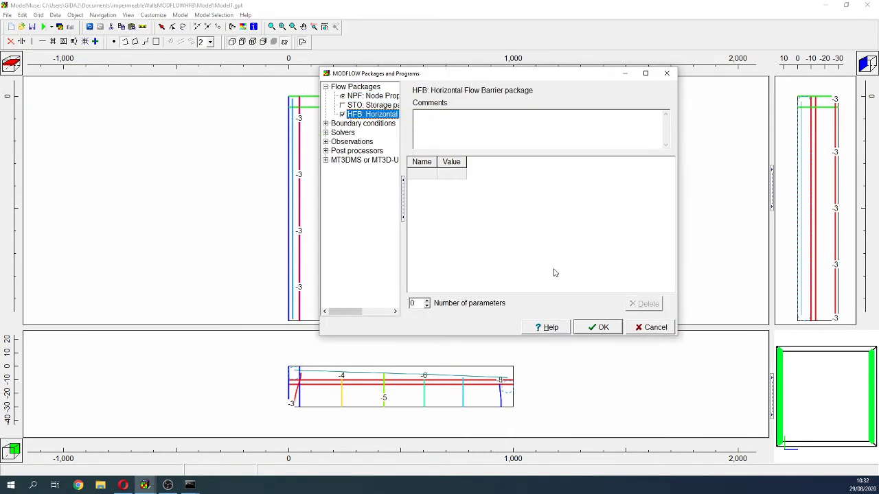
{"action": "left_click", "coordinate": [601, 329]}
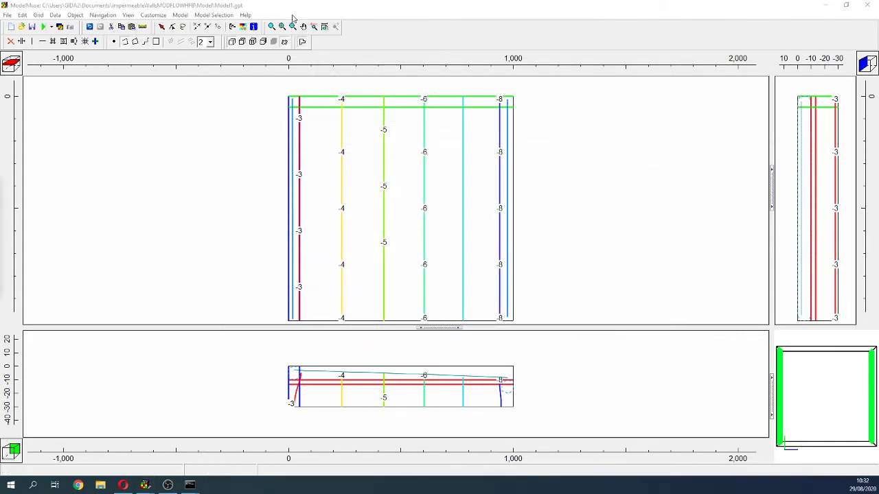
Draw a north-south line object about 1,032 units long through the middle of the model in the top view.
{"action": "left_click", "coordinate": [113, 41]}
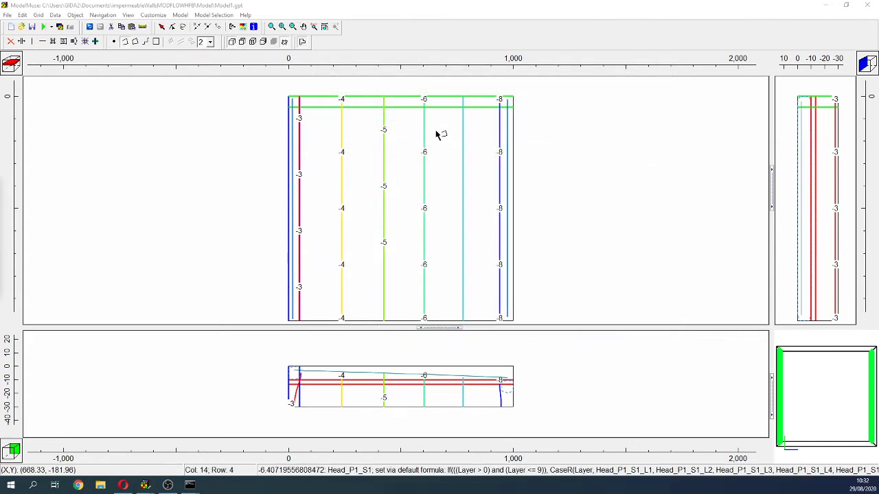
{"action": "left_click", "coordinate": [403, 90]}
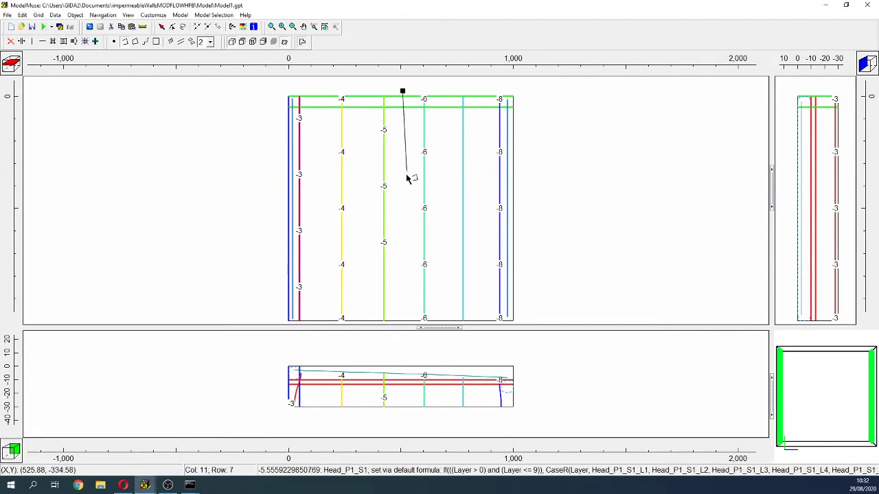
{"action": "double_click", "coordinate": [404, 326]}
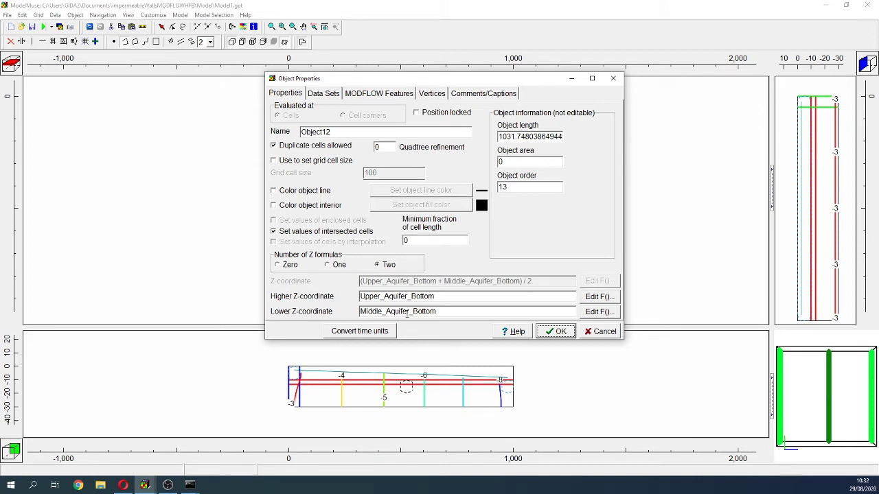
Set the new line object's higher Z-coordinate to Model_Top and name it ImpermeableWall.
{"action": "left_click_drag", "start_coordinate": [434, 297], "coordinate": [267, 281]}
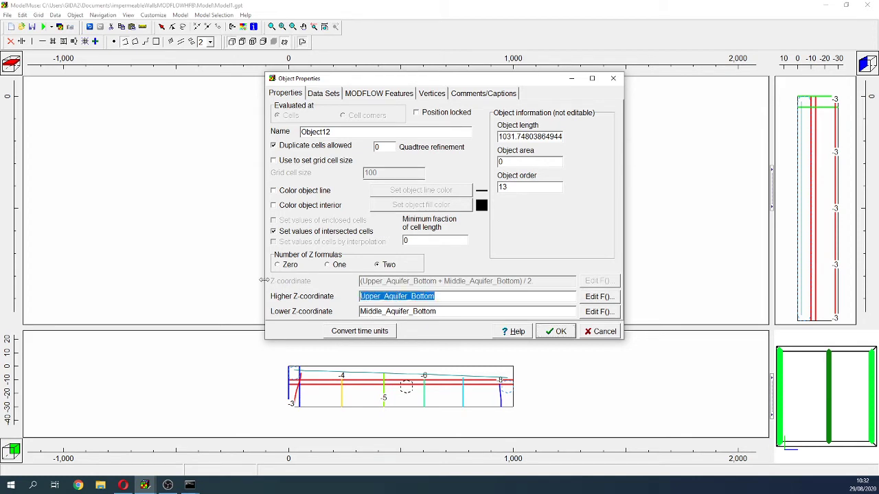
{"action": "type", "text": "Model_to"}
{"action": "key", "text": "BackSpace"}
{"action": "key", "text": "BackSpace"}
{"action": "type", "text": "Top"}
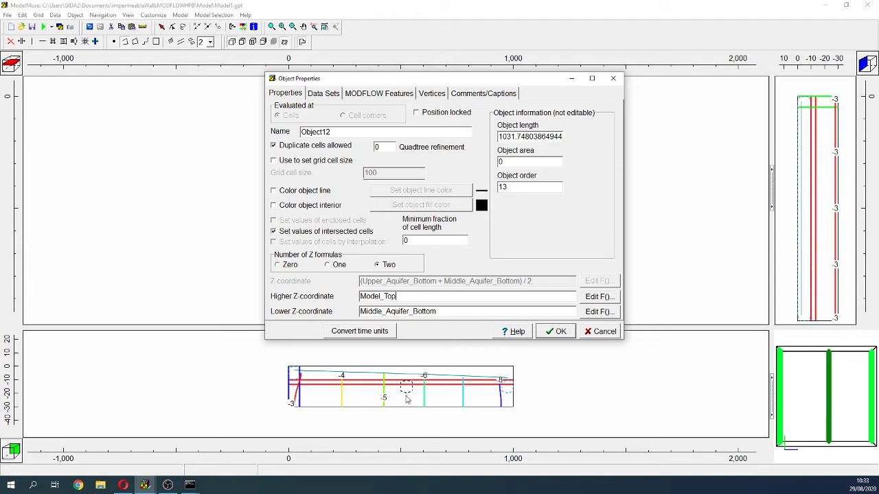
{"action": "key", "text": "shift+Tab"}
{"action": "type", "text": "ImpermeableWall"}
Enable the HFB: Horizontal Flow Barrier feature for the ImpermeableWall object and add one time period from -1 to 0.
{"action": "left_click", "coordinate": [378, 92]}
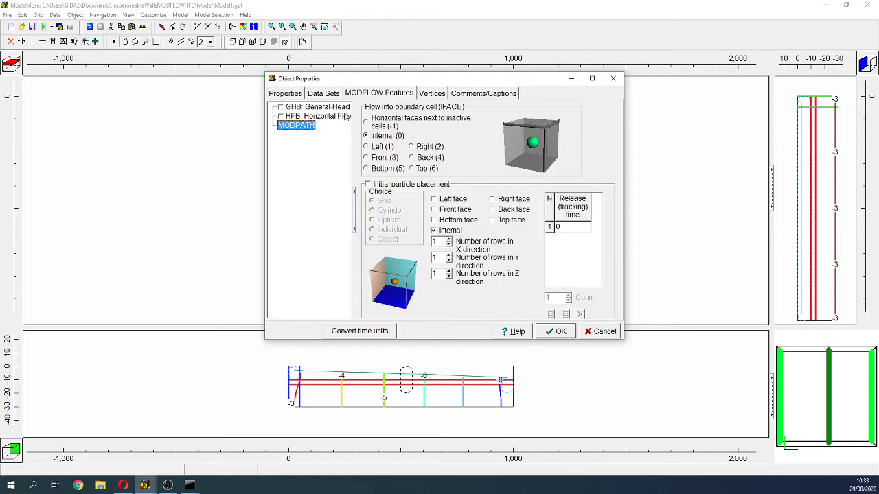
{"action": "left_click", "coordinate": [281, 116]}
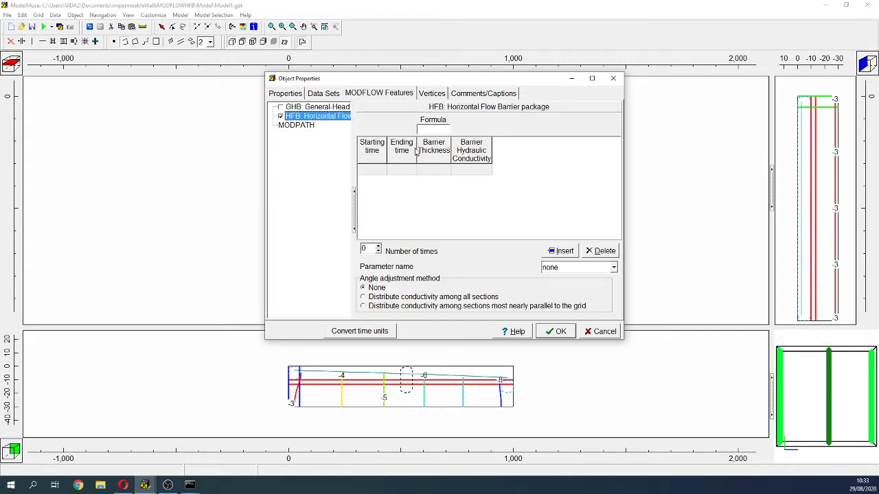
{"action": "left_click", "coordinate": [378, 247]}
{"action": "left_click", "coordinate": [381, 171]}
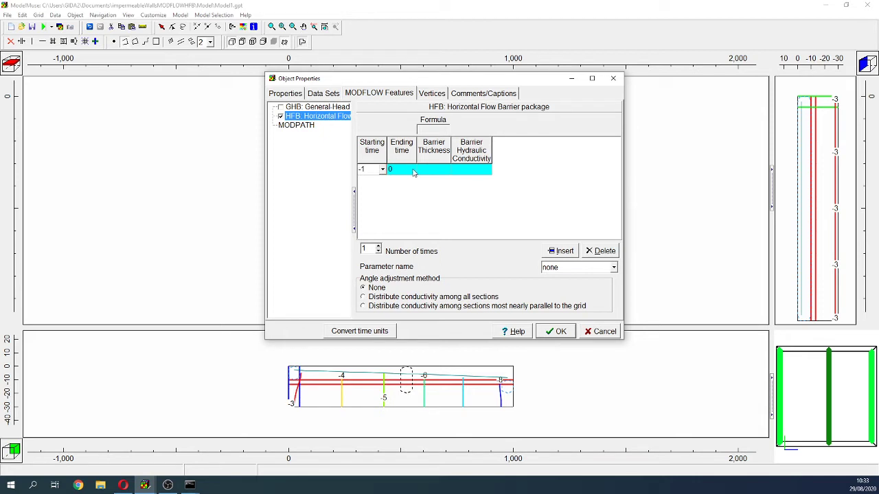
{"action": "left_click", "coordinate": [439, 170]}
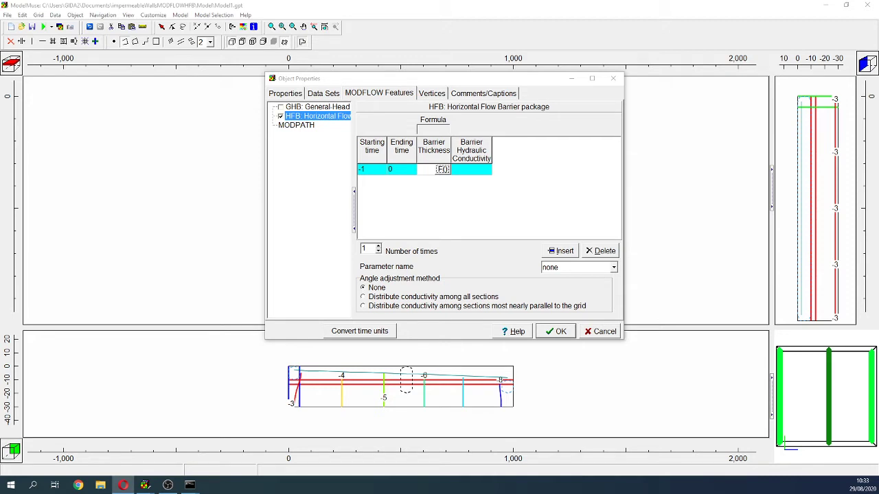
Switch to the Opera browser and examine the pile wall image results, including the contiguous pile wall photo.
{"action": "key", "text": "alt+Tab"}
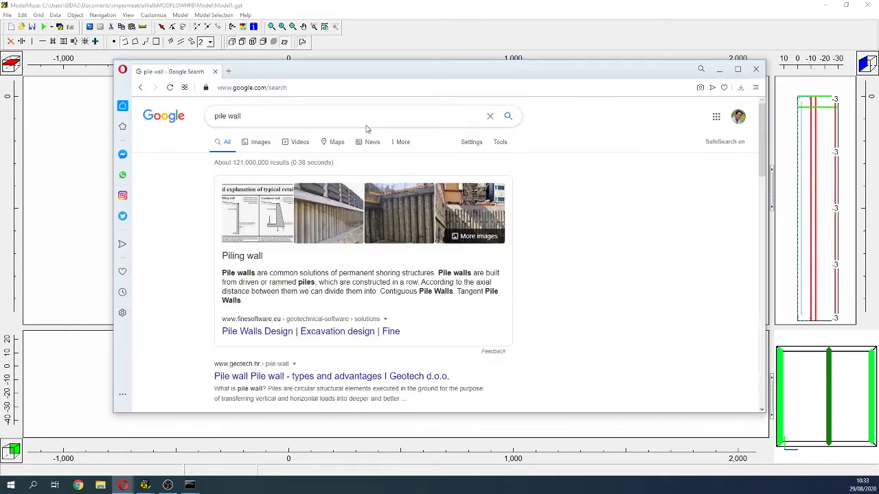
{"action": "left_click", "coordinate": [737, 68]}
{"action": "left_click", "coordinate": [141, 72]}
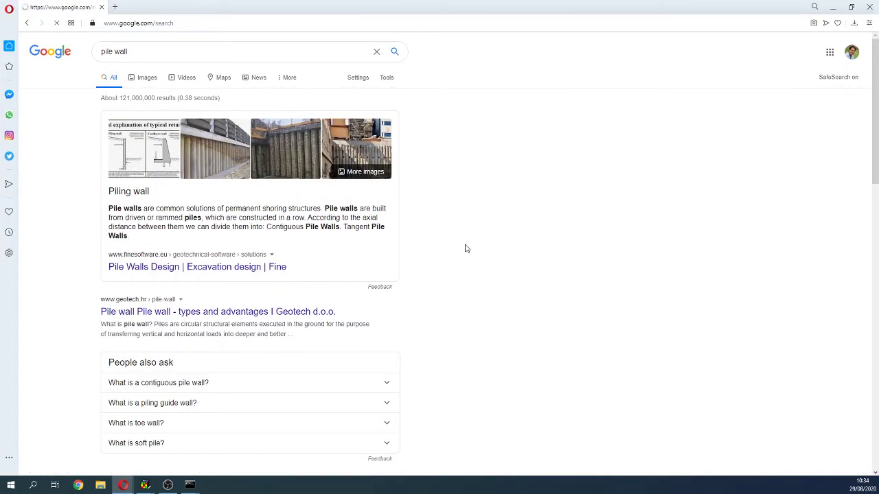
{"action": "left_click", "coordinate": [76, 168]}
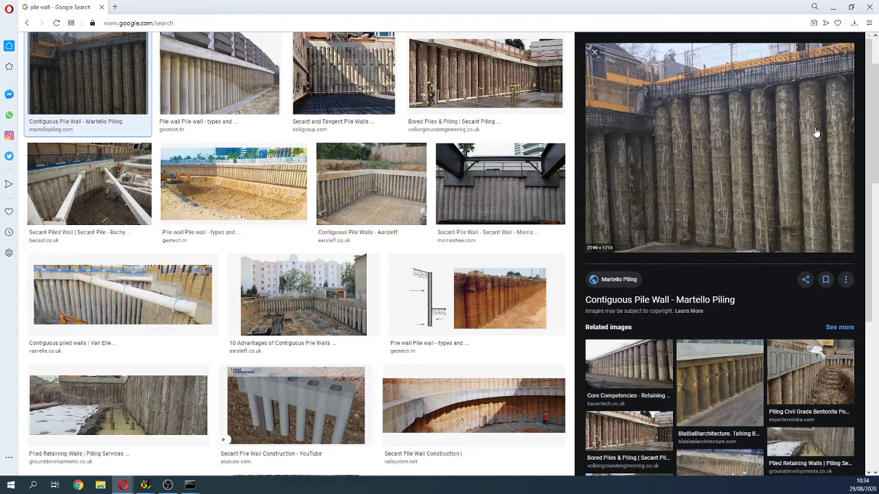
{"action": "left_click", "coordinate": [832, 6]}
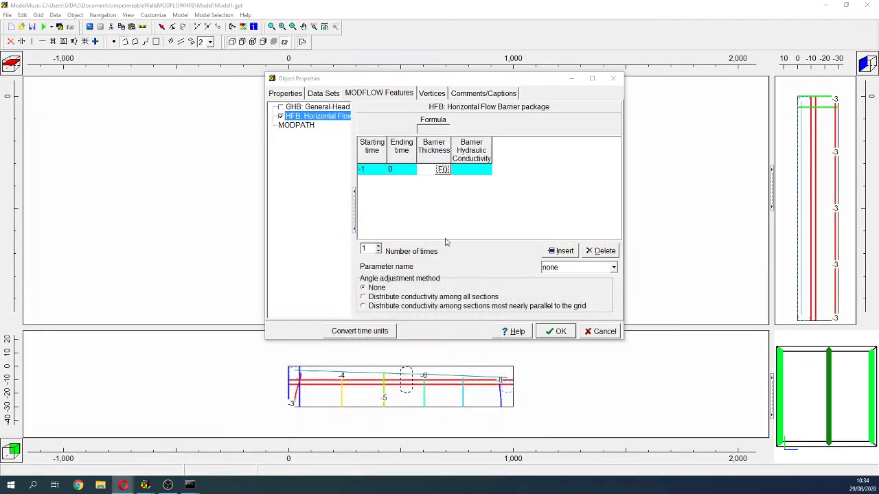
Set the wall's barrier thickness to 1 and its barrier hydraulic conductivity to 1E-10, consulting the pile wall images again in Opera.
{"action": "left_click", "coordinate": [427, 169]}
{"action": "type", "text": "1"}
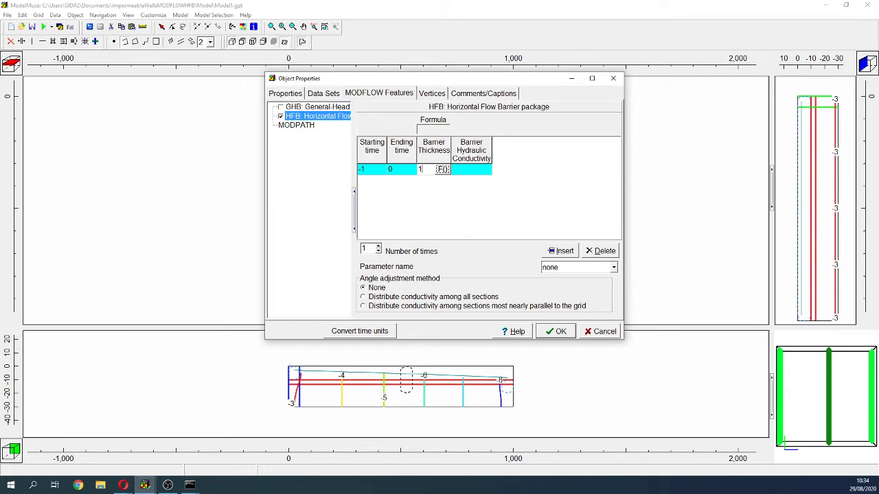
{"action": "left_click", "coordinate": [471, 171]}
{"action": "left_click", "coordinate": [470, 171]}
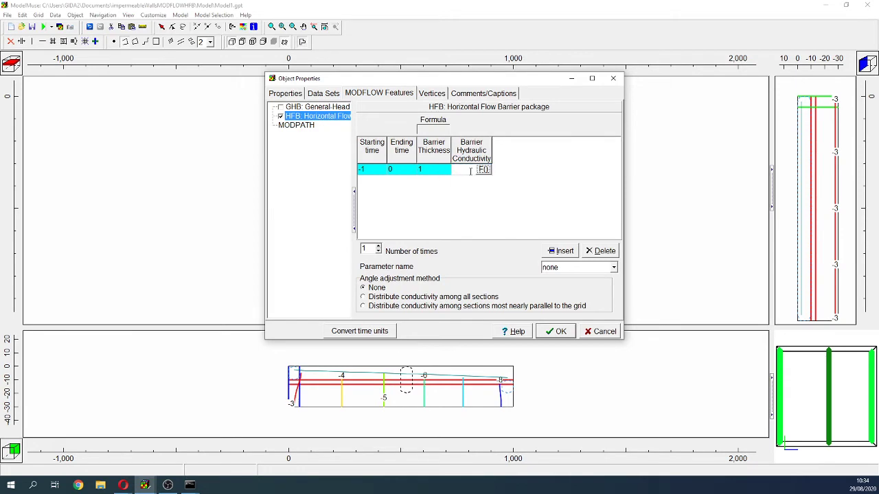
{"action": "left_click", "coordinate": [123, 485]}
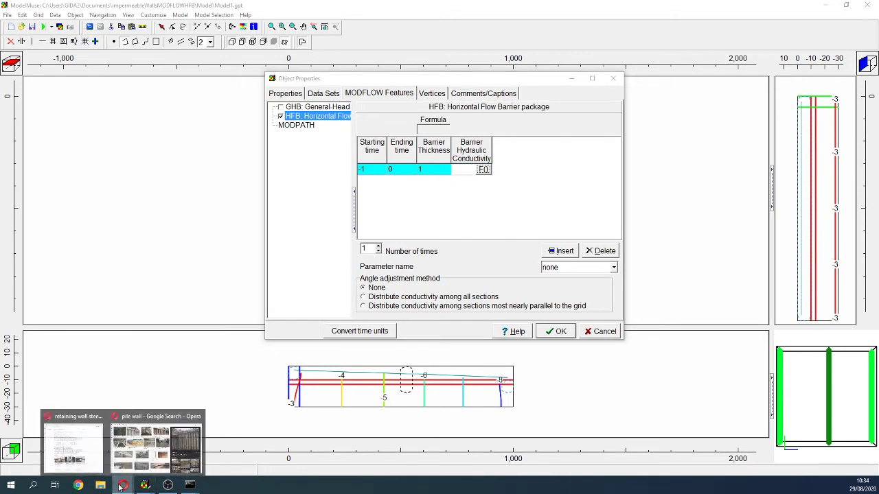
{"action": "left_click", "coordinate": [137, 448]}
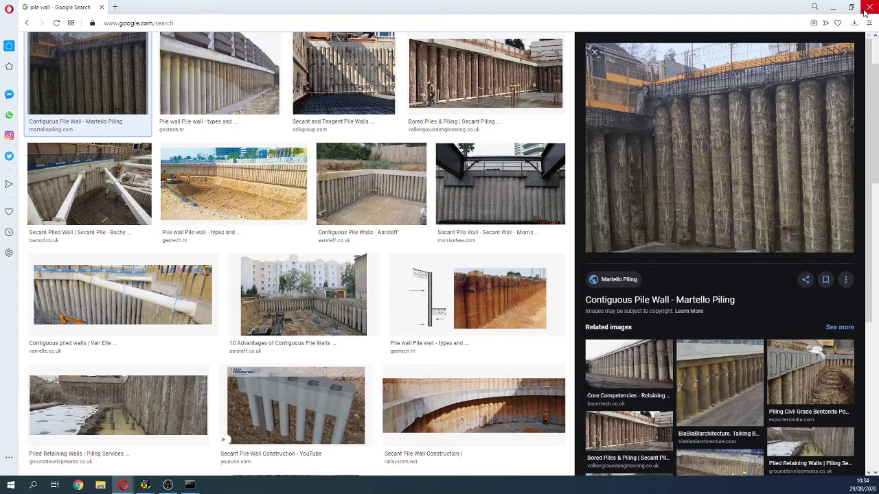
{"action": "left_click", "coordinate": [836, 7]}
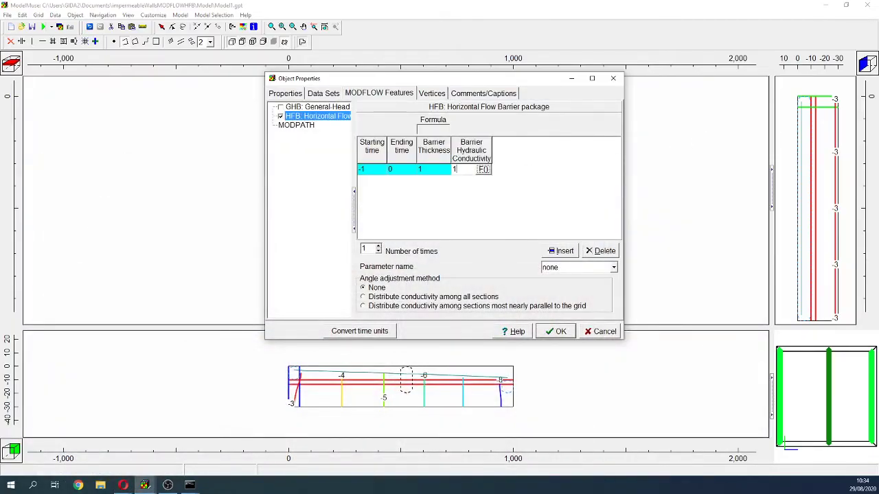
{"action": "type", "text": "E-10"}
Switch to the USGS horizontal-flow-barrier report in Opera and examine the figure showing barriers between cells in each layer.
{"action": "key", "text": "alt+Tab"}
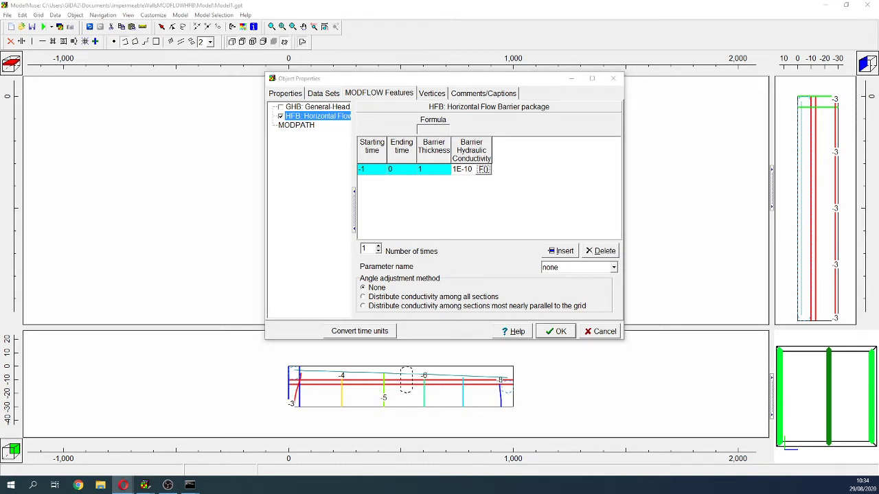
{"action": "key", "text": "alt+Tab"}
{"action": "scroll", "coordinate": [601, 208], "scroll_direction": "up", "scroll_amount": 10}
{"action": "scroll", "coordinate": [601, 207], "scroll_direction": "up", "scroll_amount": 15}
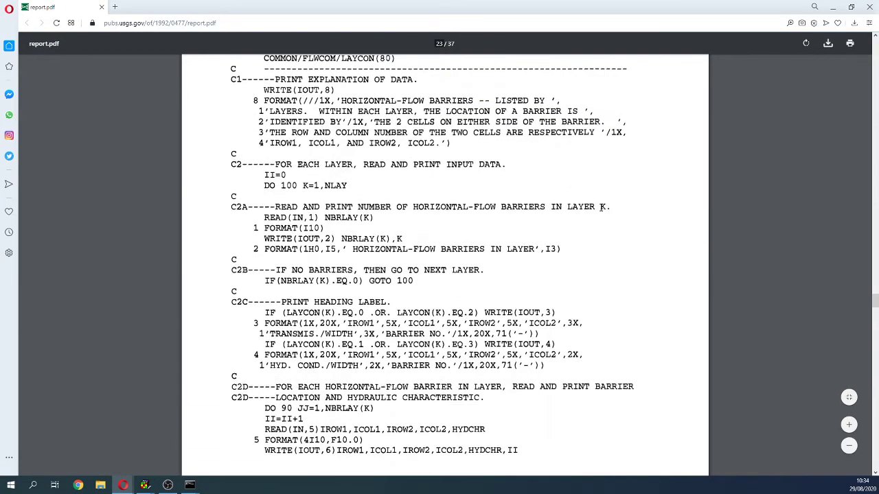
{"action": "scroll", "coordinate": [665, 254], "scroll_direction": "up", "scroll_amount": 15}
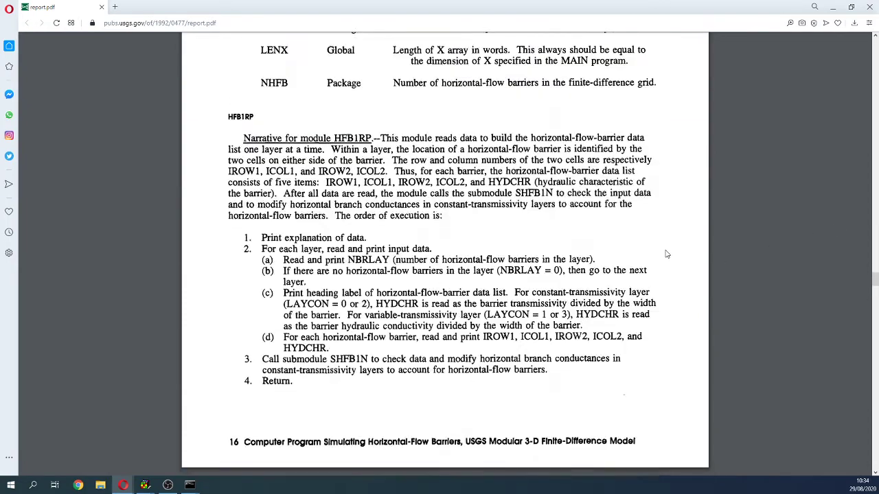
{"action": "scroll", "coordinate": [665, 254], "scroll_direction": "up", "scroll_amount": 15}
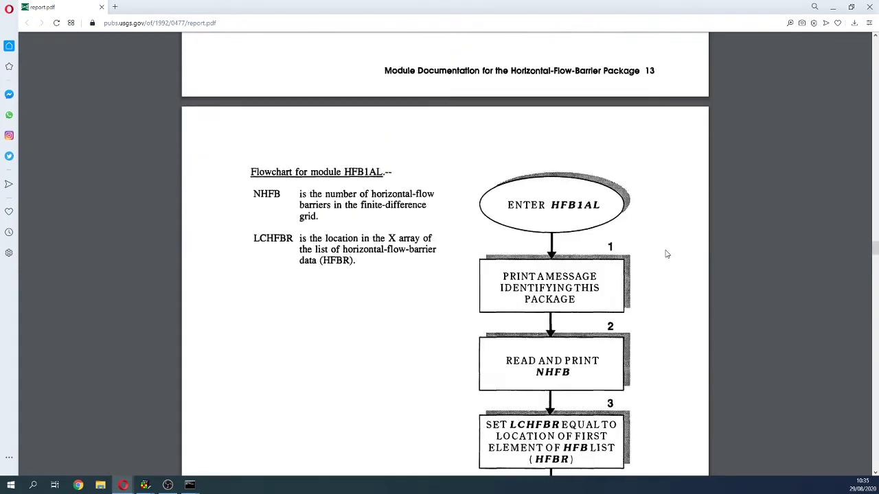
{"action": "scroll", "coordinate": [666, 254], "scroll_direction": "up", "scroll_amount": 1}
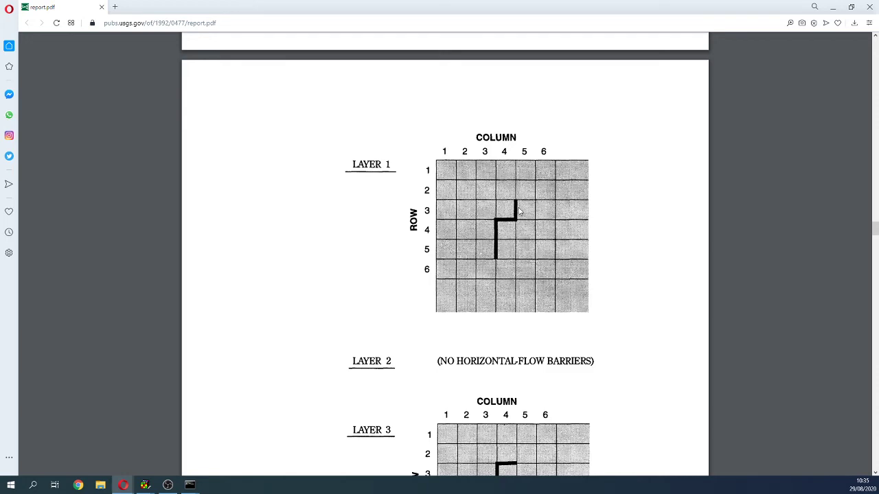
{"action": "left_click", "coordinate": [832, 6]}
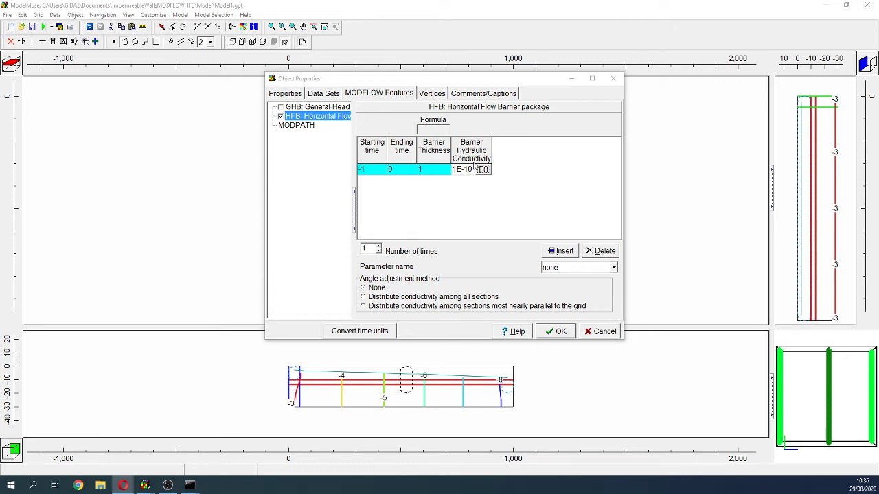
Recheck the barrier layout figure in the USGS report in Opera, and accept the ImpermeableWall object's properties in ModelMuse.
{"action": "left_click_drag", "start_coordinate": [453, 169], "coordinate": [475, 168]}
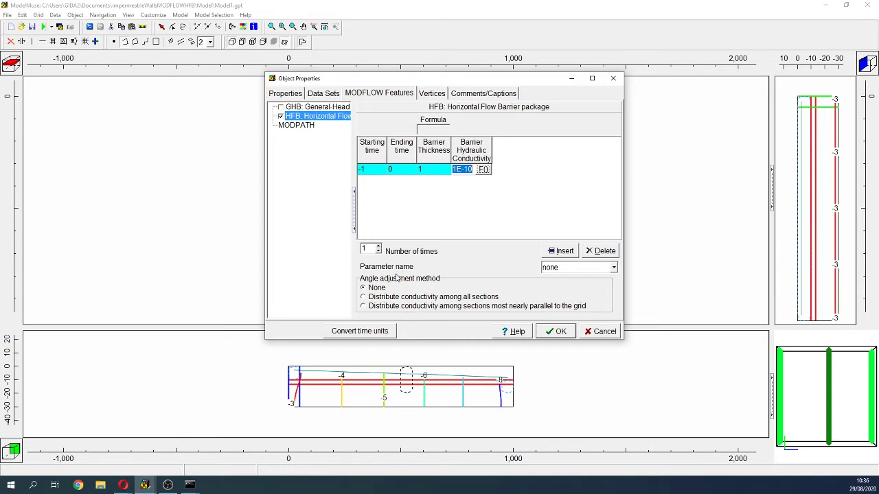
{"action": "left_click", "coordinate": [123, 485]}
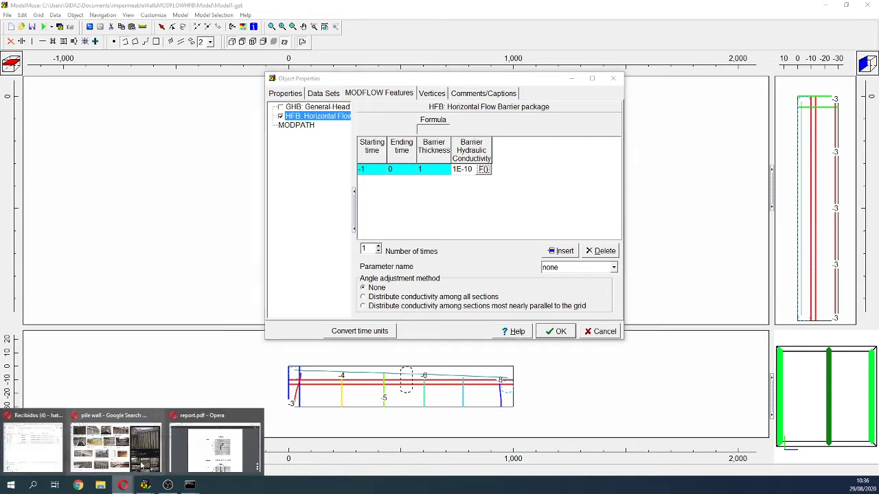
{"action": "left_click", "coordinate": [215, 447]}
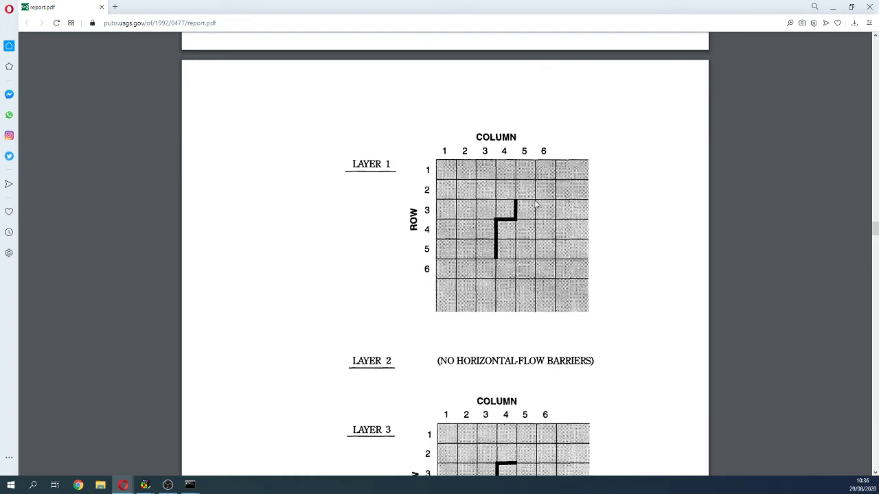
{"action": "left_click", "coordinate": [833, 7]}
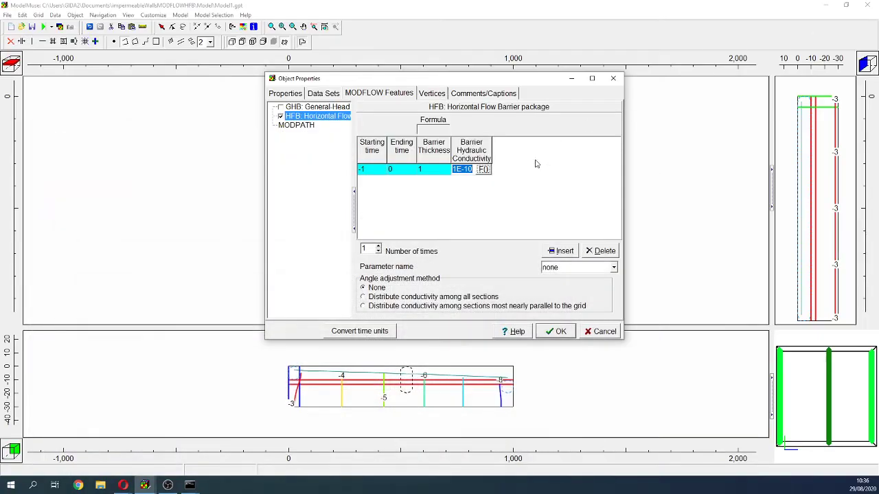
{"action": "left_click", "coordinate": [557, 331]}
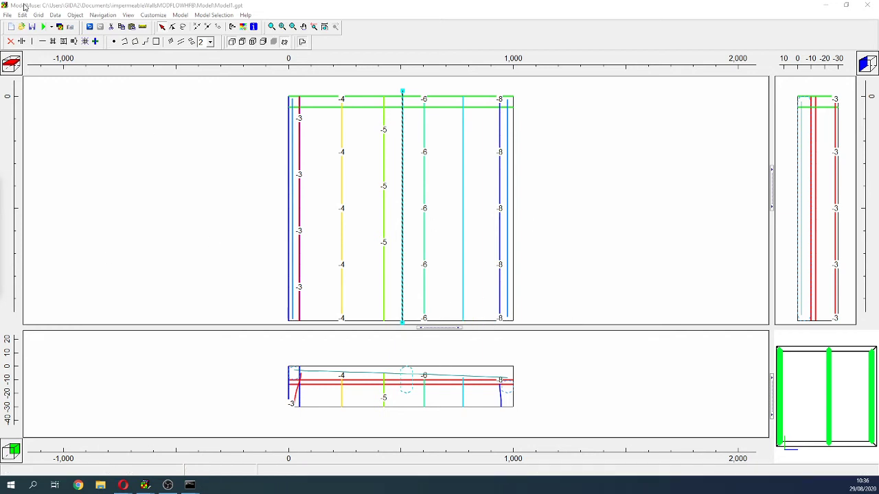
Run MODFLOW 6 with the wall, overwriting the Model1 name file, and close the model monitor after the run.
{"action": "left_click", "coordinate": [42, 26]}
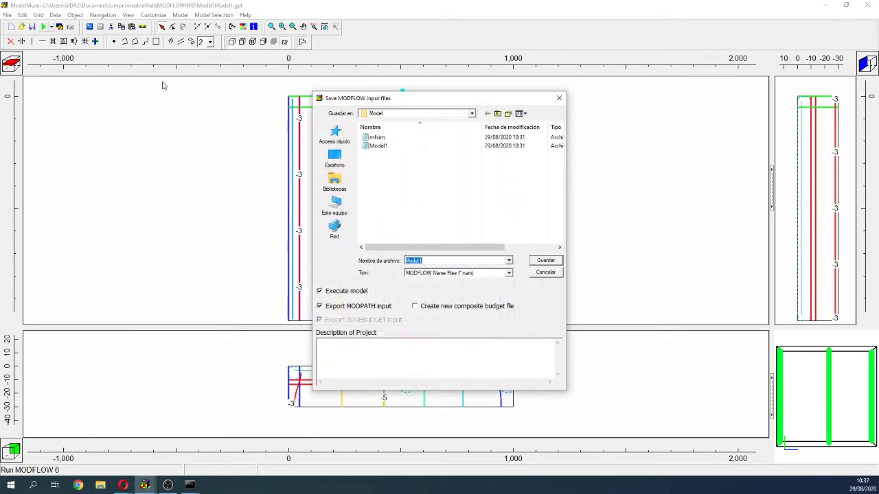
{"action": "left_click", "coordinate": [556, 263]}
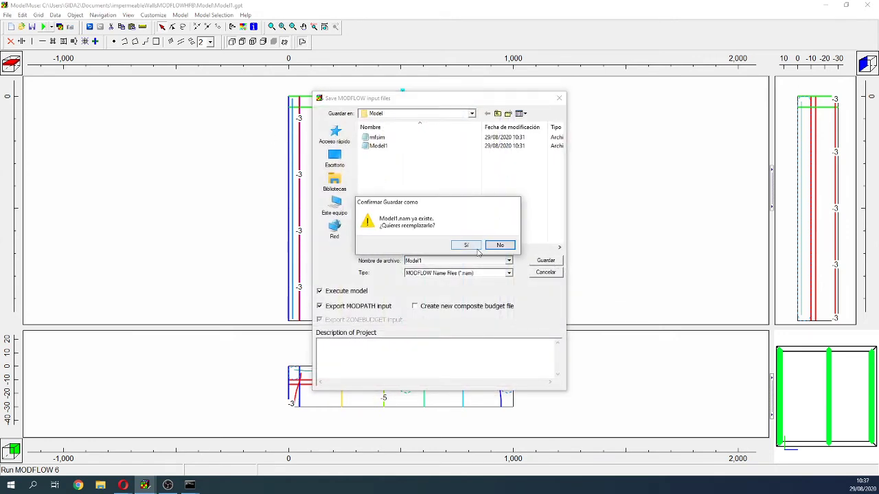
{"action": "left_click", "coordinate": [467, 246]}
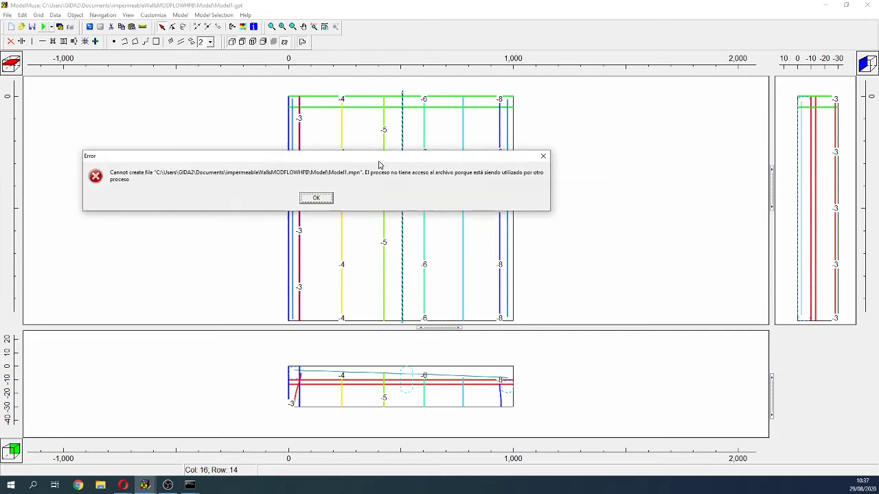
{"action": "left_click", "coordinate": [337, 197]}
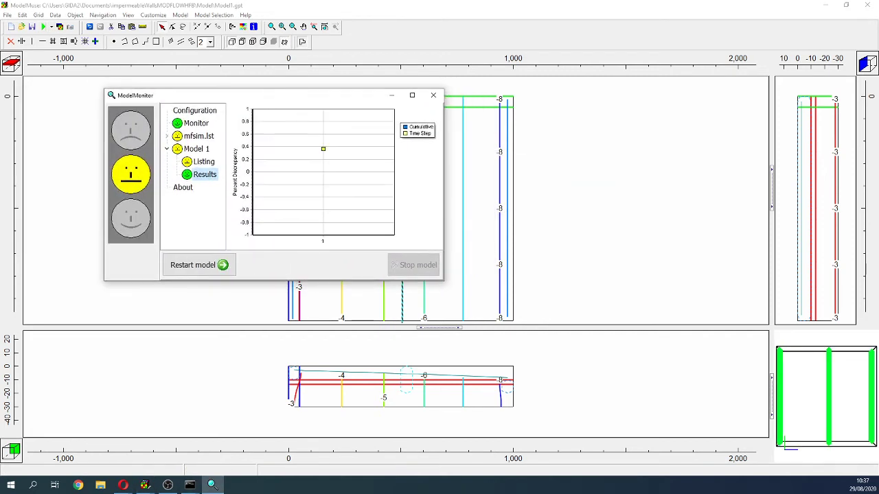
{"action": "left_click", "coordinate": [433, 95]}
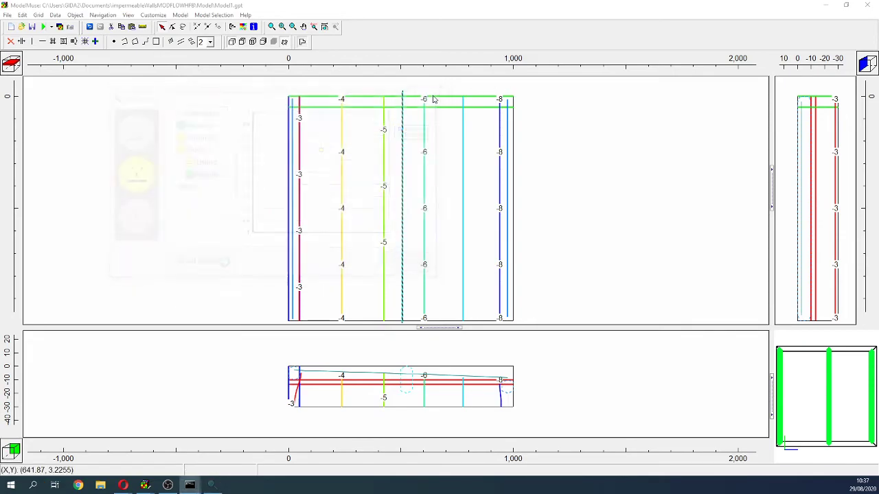
Examine the GHB inflow rate in the volume budget at the end of the Model1.lst listing, and close the listing.
{"action": "left_click_drag", "start_coordinate": [614, 76], "coordinate": [608, 439]}
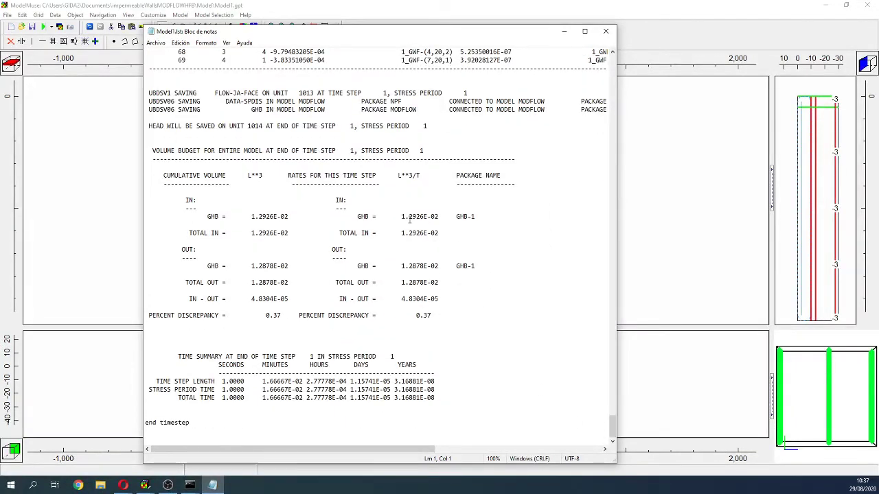
{"action": "left_click_drag", "start_coordinate": [406, 216], "coordinate": [438, 216]}
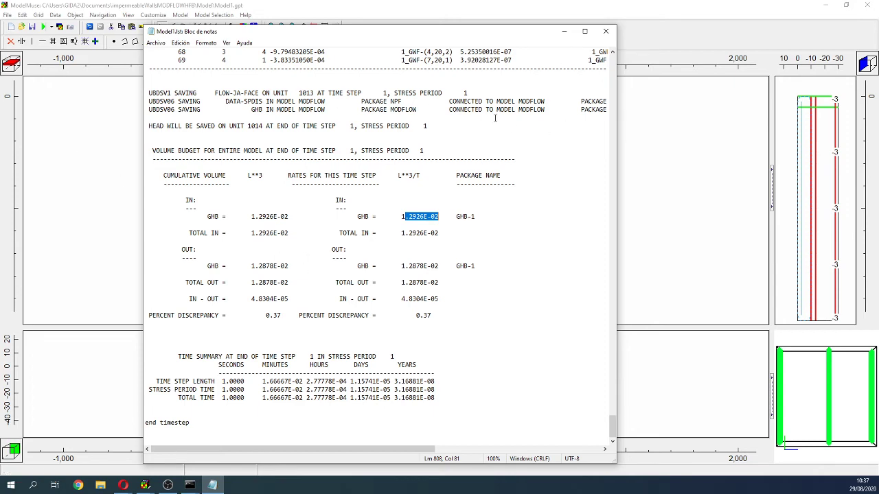
{"action": "left_click", "coordinate": [605, 32]}
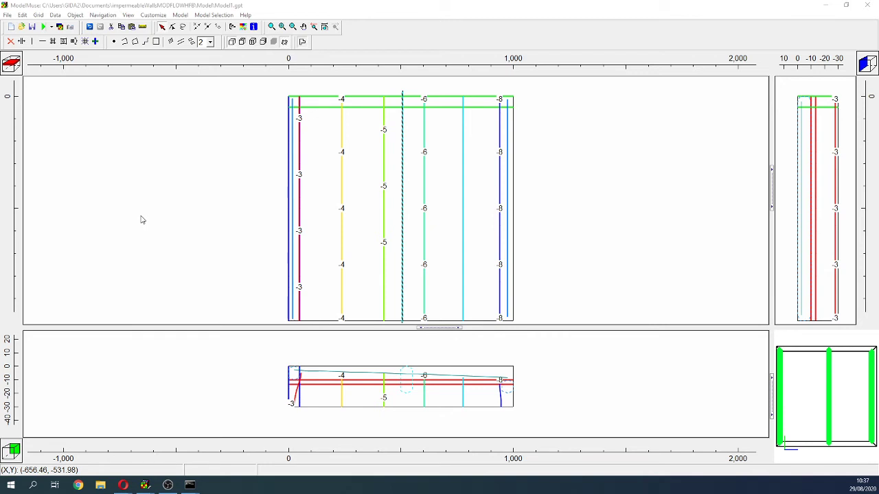
Delete the previous run's model results from the project.
{"action": "left_click", "coordinate": [56, 16]}
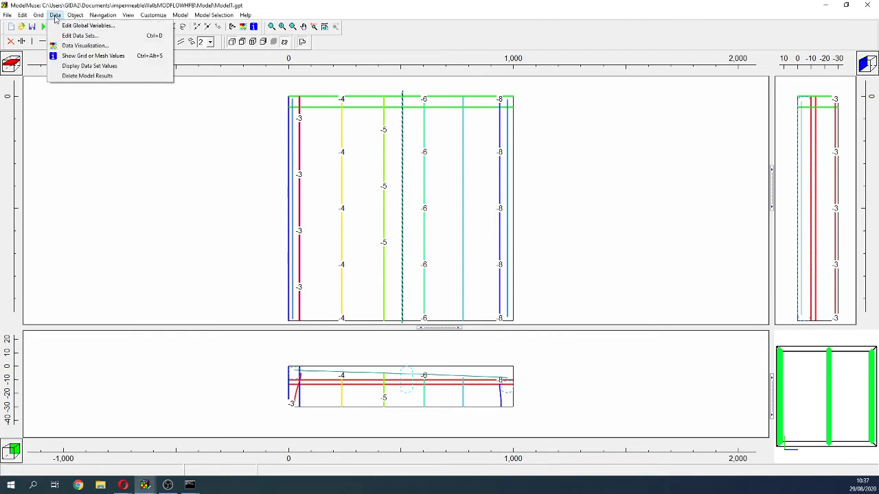
{"action": "left_click", "coordinate": [41, 26]}
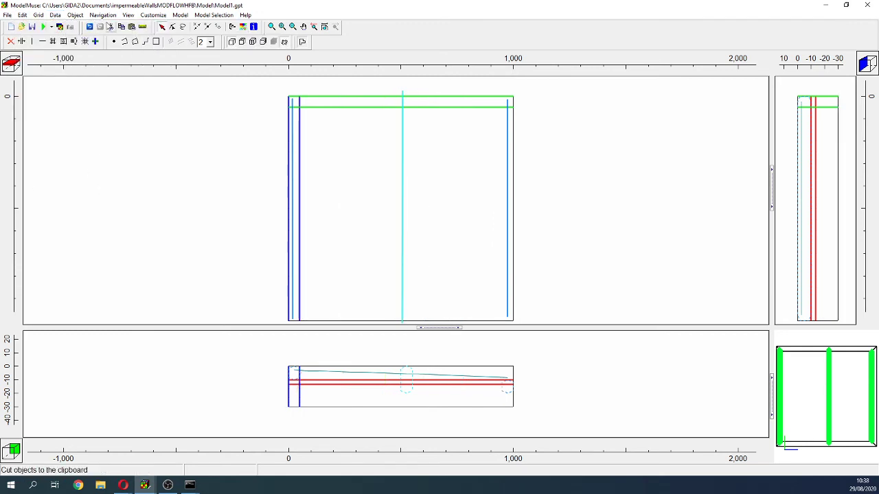
{"action": "left_click", "coordinate": [60, 26]}
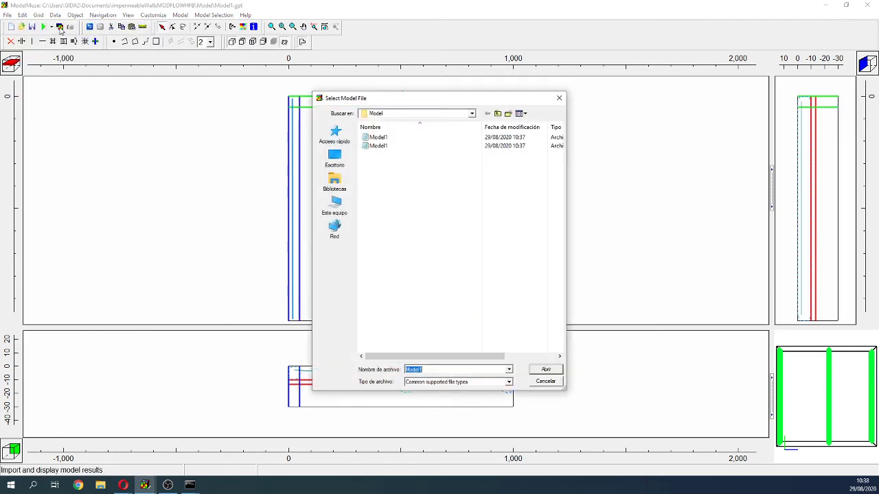
{"action": "left_click", "coordinate": [559, 97]}
{"action": "left_click", "coordinate": [55, 15]}
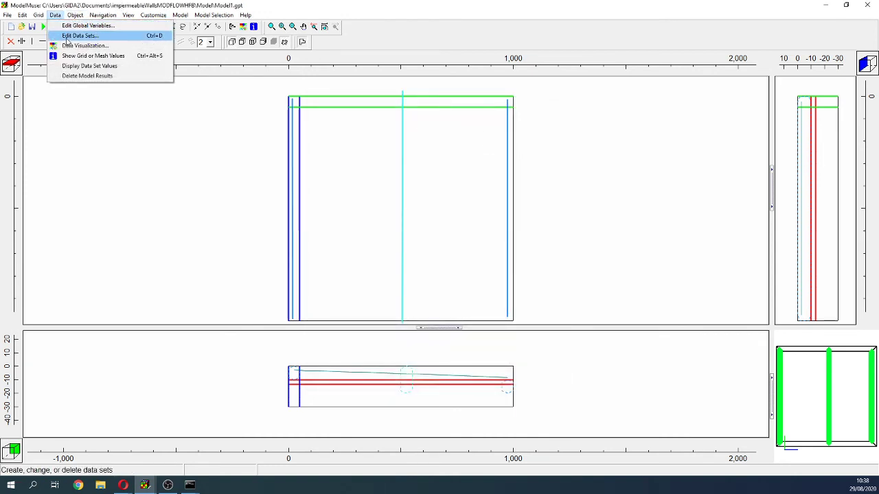
{"action": "left_click", "coordinate": [83, 75]}
Import the Model1 head results for Period 1, Step 1 and display them as grid contours.
{"action": "left_click", "coordinate": [60, 27]}
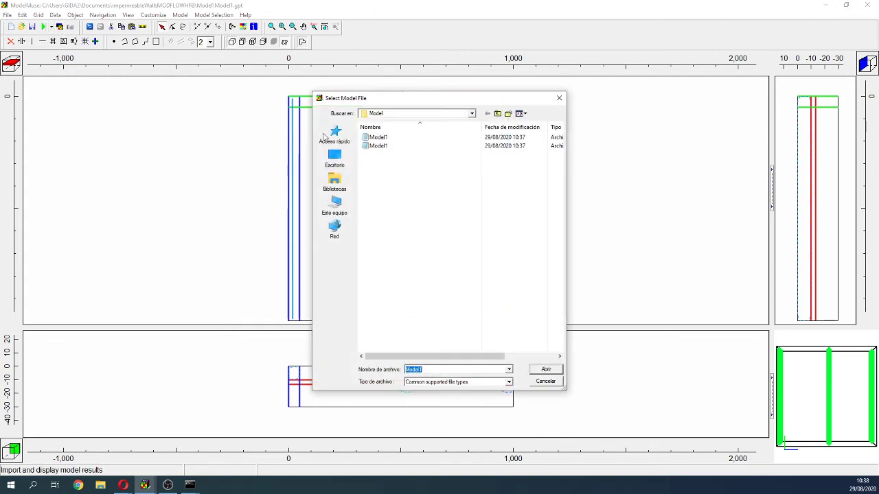
{"action": "double_click", "coordinate": [374, 138]}
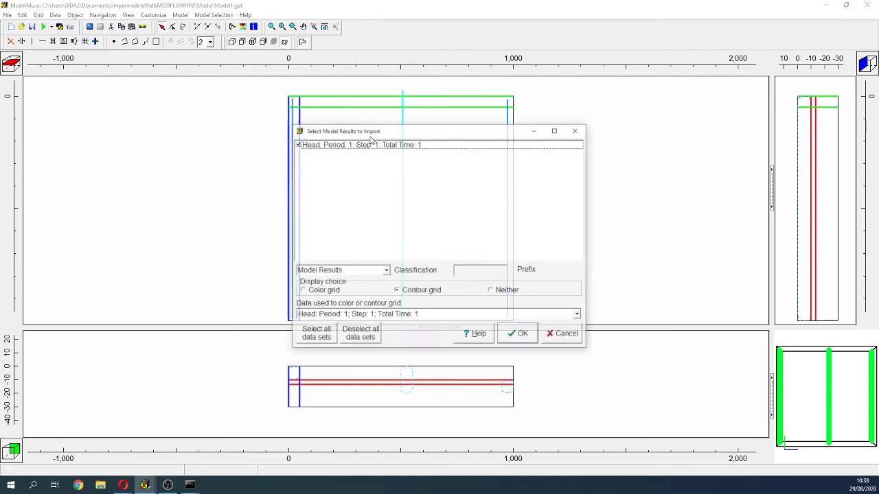
{"action": "left_click", "coordinate": [519, 335]}
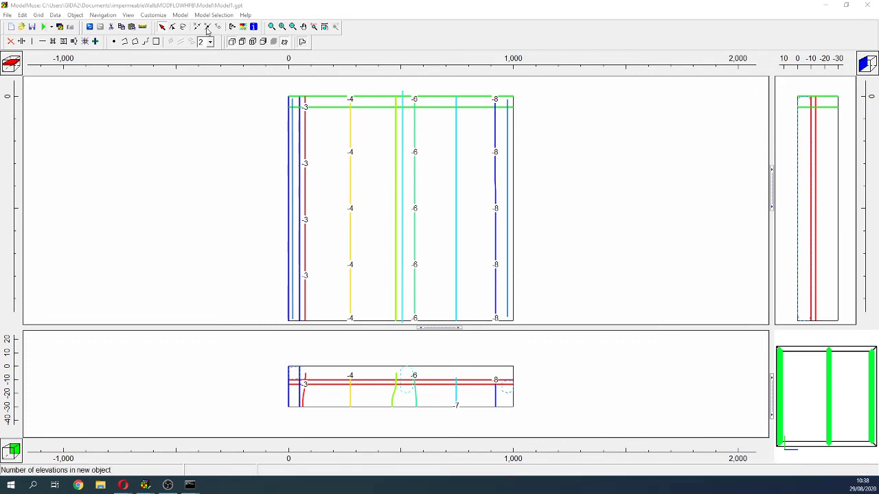
Add the Water_Table_P1_S1 data set to the cross-section plots in the data visualization settings.
{"action": "left_click", "coordinate": [243, 26]}
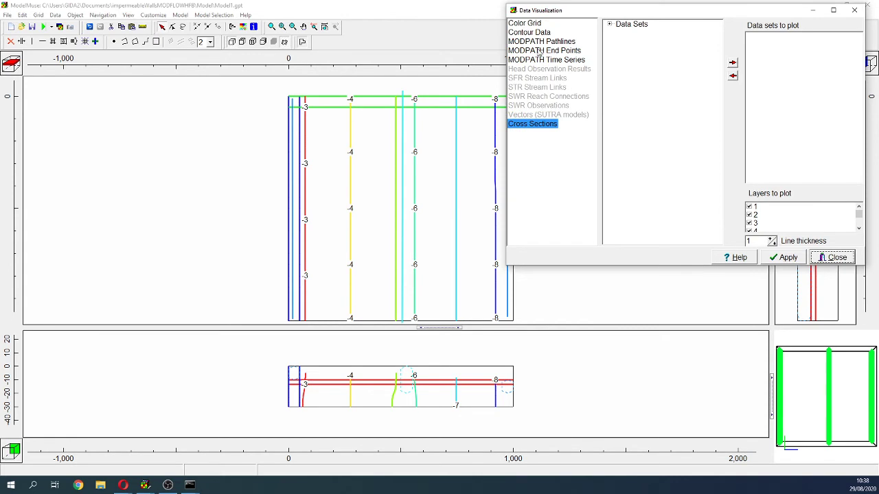
{"action": "left_click", "coordinate": [539, 43]}
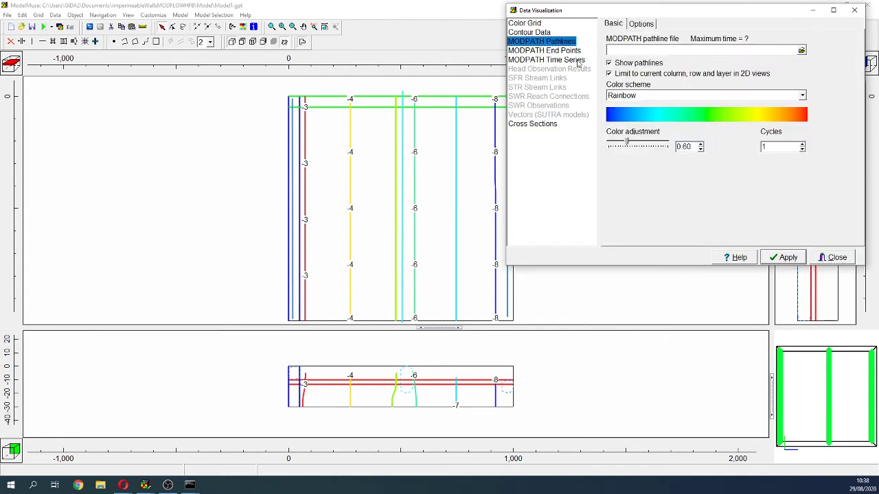
{"action": "left_click", "coordinate": [535, 125]}
{"action": "left_click", "coordinate": [609, 24]}
{"action": "left_click", "coordinate": [617, 32]}
{"action": "left_click", "coordinate": [625, 41]}
{"action": "left_click", "coordinate": [633, 65]}
{"action": "left_click", "coordinate": [707, 74]}
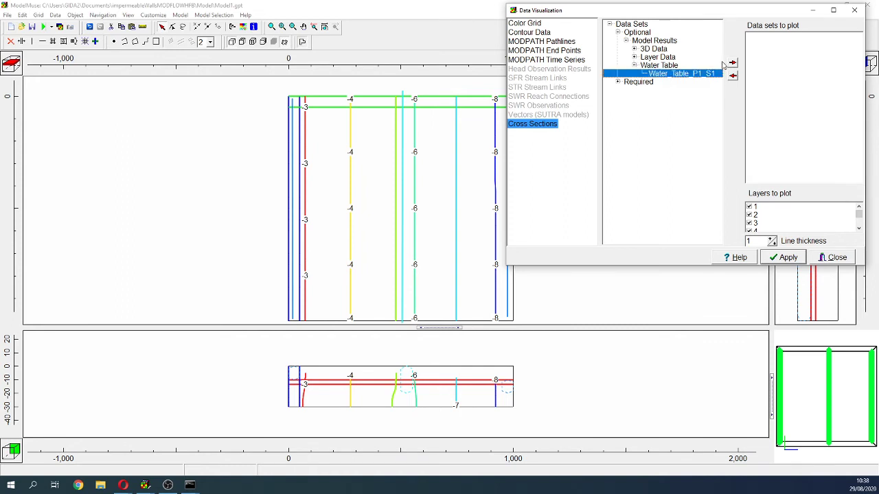
{"action": "left_click", "coordinate": [733, 62]}
Color the water table cross-section line teal, apply it, and close the data visualization settings.
{"action": "left_click", "coordinate": [859, 38]}
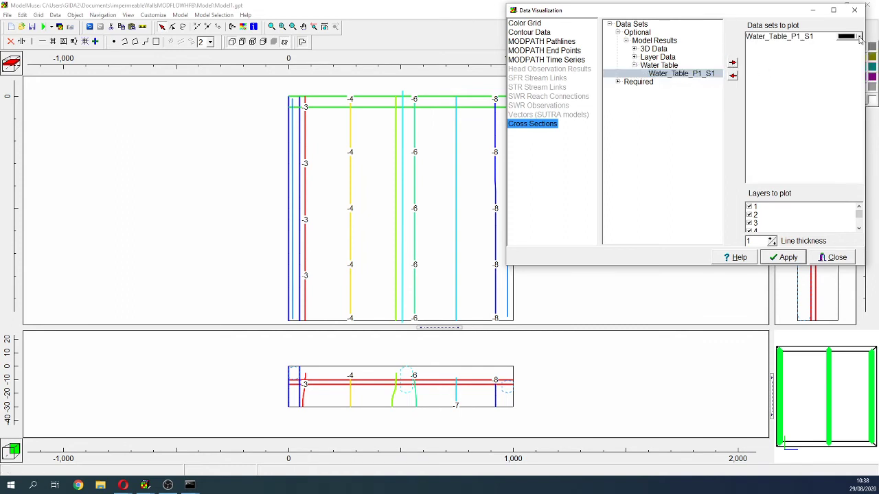
{"action": "left_click", "coordinate": [872, 65]}
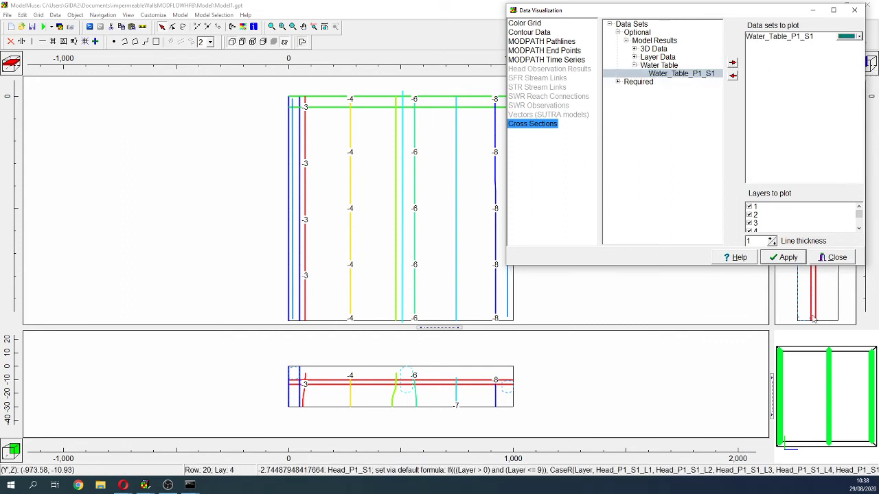
{"action": "left_click", "coordinate": [789, 259]}
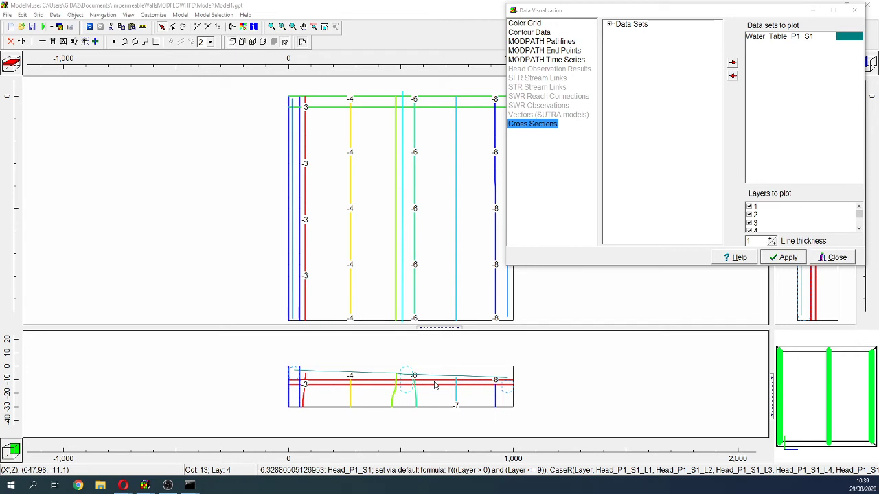
{"action": "left_click", "coordinate": [854, 9]}
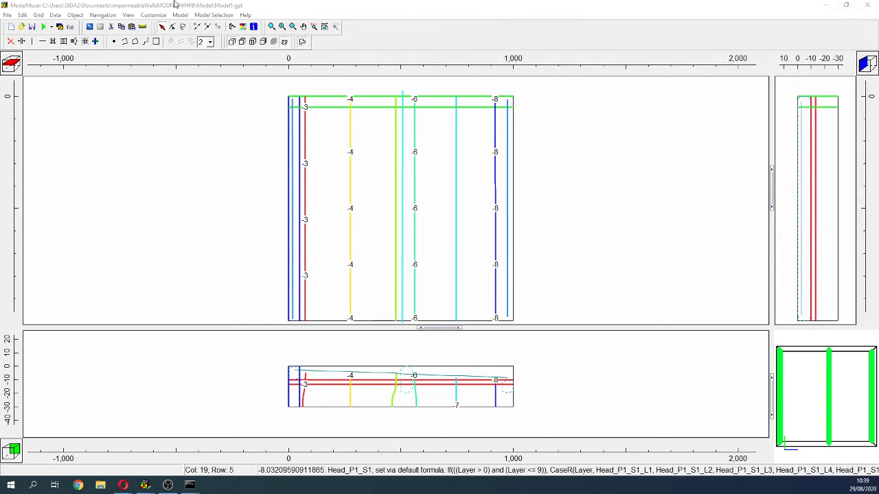
Select column 7 and row 8 for the sections, show layer 1, and draw a vertical polyline about 218 units long along the model's west edge.
{"action": "left_click", "coordinate": [85, 41]}
{"action": "left_click", "coordinate": [360, 178]}
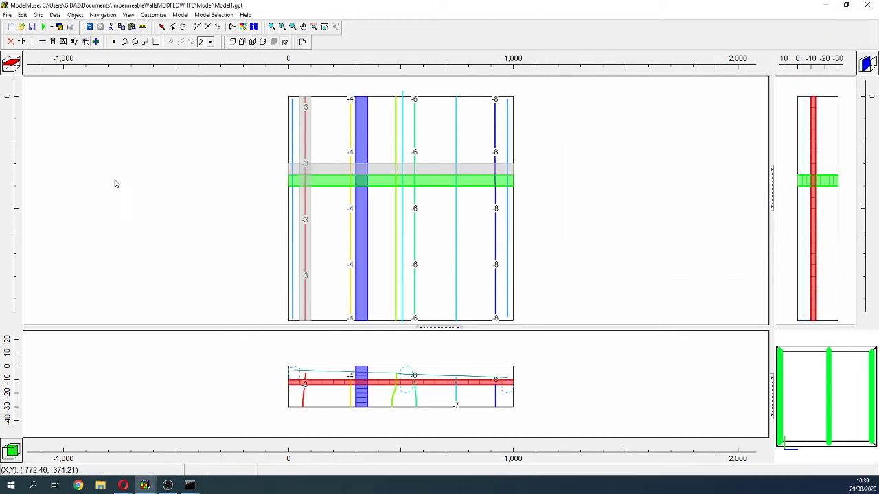
{"action": "left_click", "coordinate": [124, 42]}
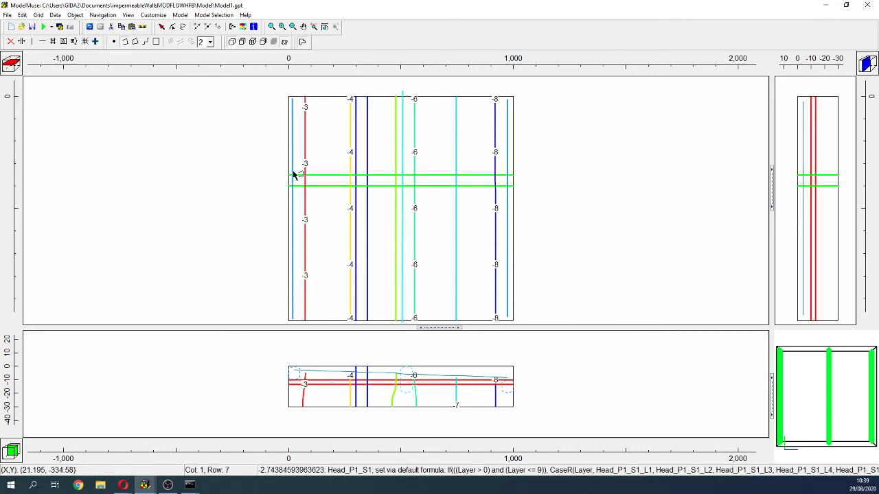
{"action": "left_click", "coordinate": [11, 62]}
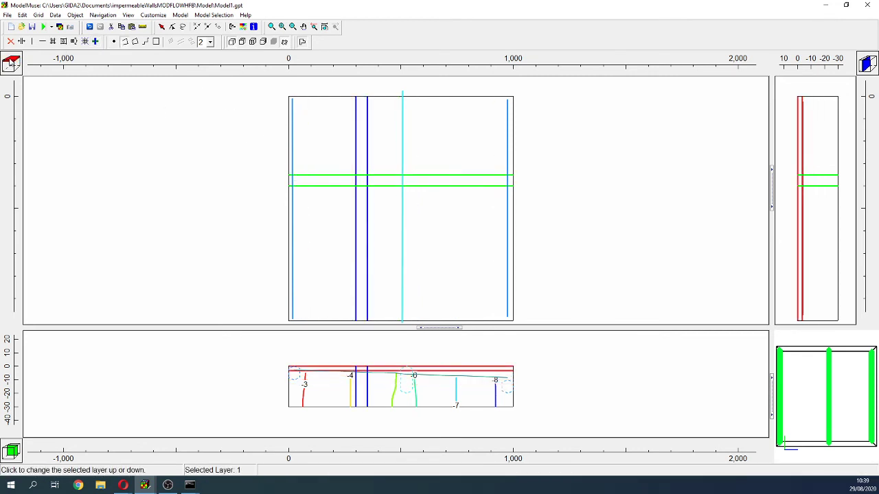
{"action": "left_click", "coordinate": [290, 168]}
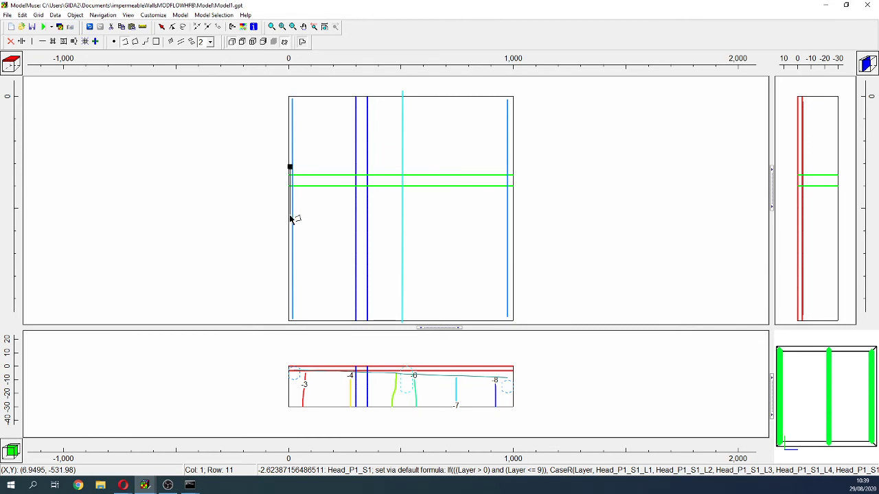
{"action": "double_click", "coordinate": [290, 219]}
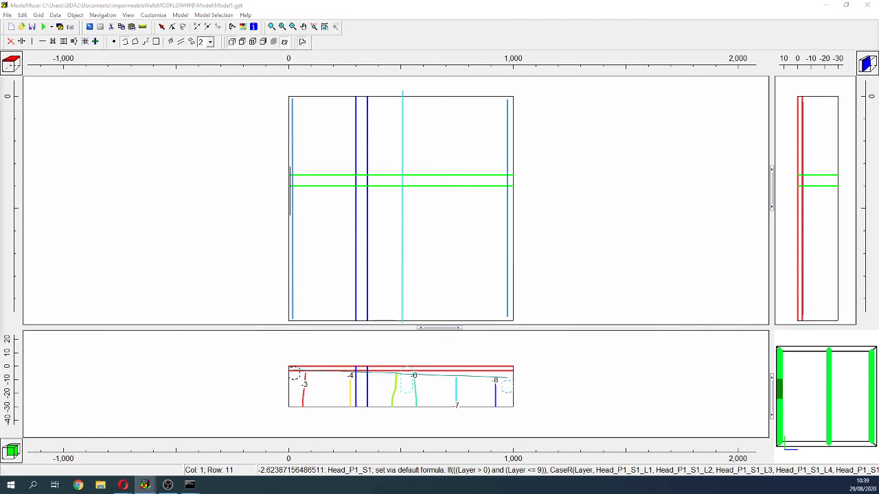
{"action": "left_click_drag", "start_coordinate": [736, 172], "coordinate": [522, 123]}
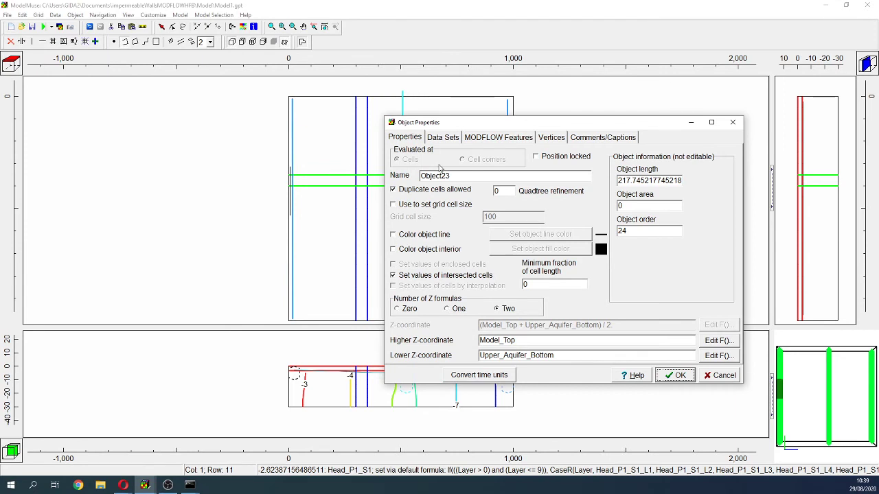
Name the new polyline object Particles and color its line light violet.
{"action": "type", "text": "Pat"}
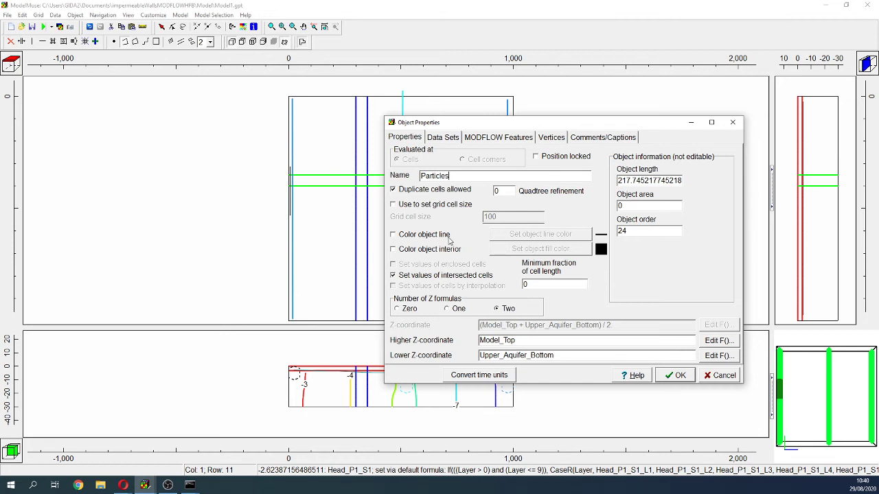
{"action": "left_click", "coordinate": [422, 234]}
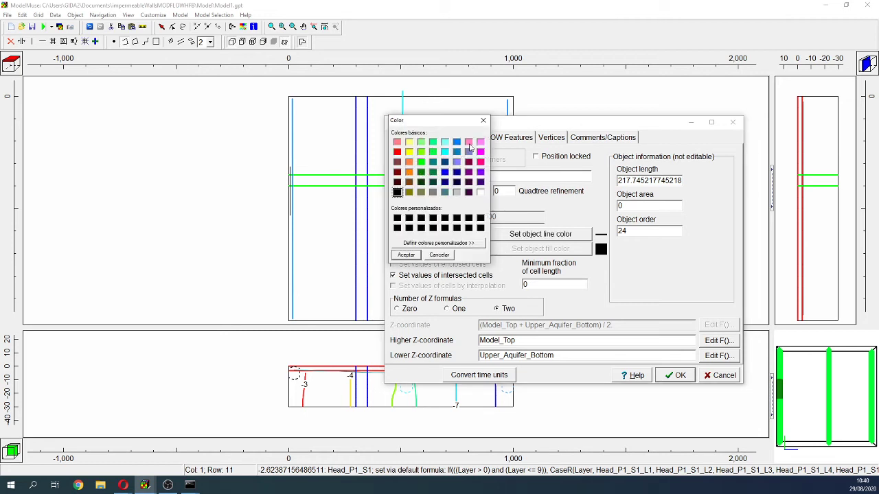
{"action": "left_click", "coordinate": [457, 162]}
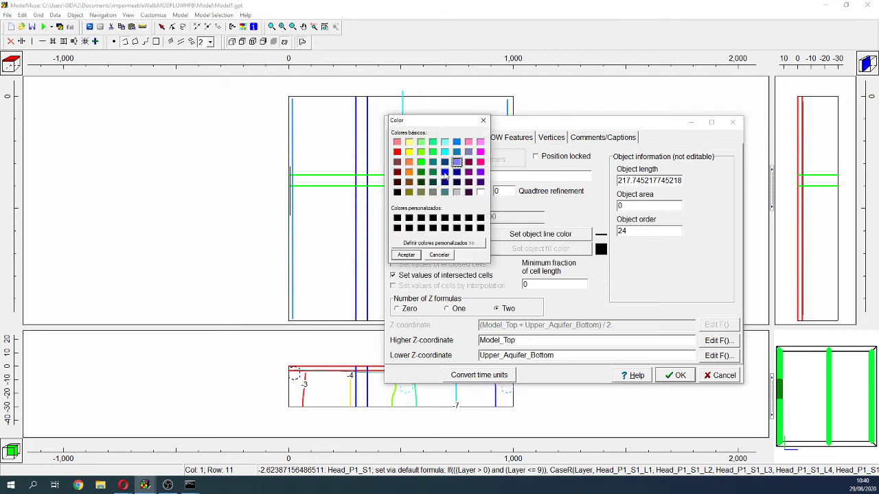
{"action": "left_click", "coordinate": [405, 255]}
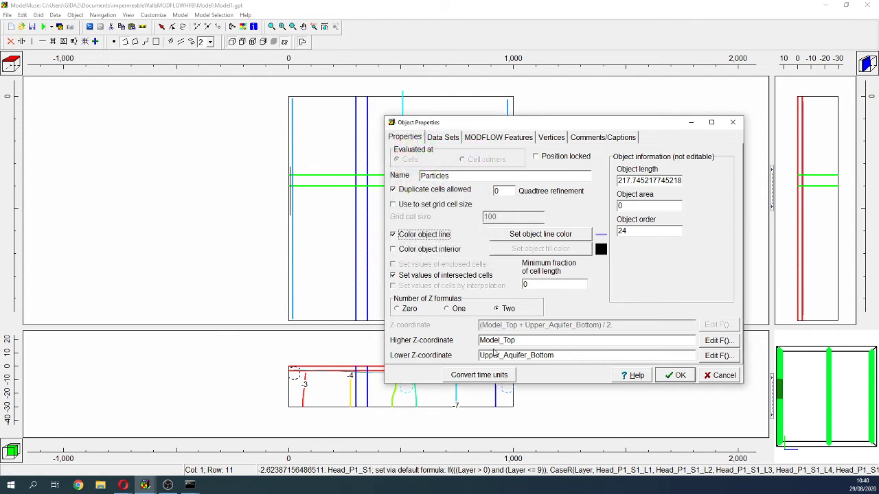
Enable MODPATH initial particle placement for the Particles object and accept its properties.
{"action": "left_click", "coordinate": [480, 139]}
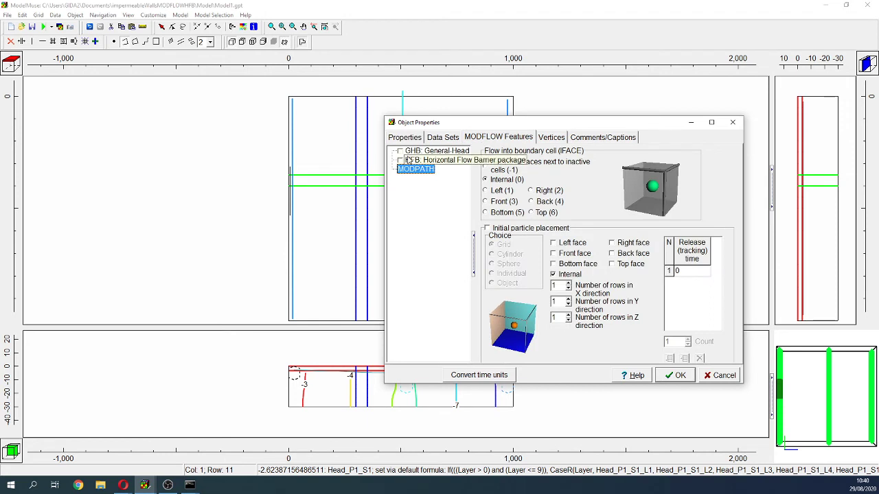
{"action": "left_click", "coordinate": [486, 227]}
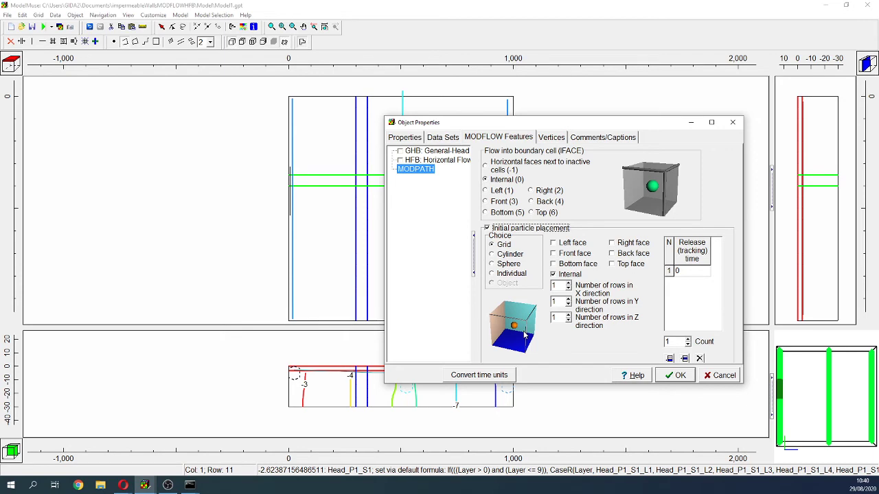
{"action": "left_click", "coordinate": [678, 375]}
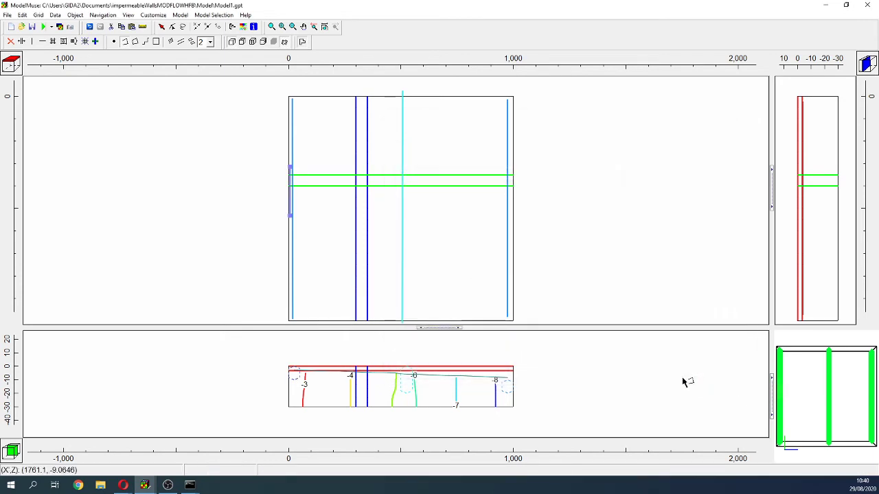
Try to export and run MODPATH, overwriting the Model1.mpn name file.
{"action": "left_click", "coordinate": [53, 28]}
{"action": "left_click", "coordinate": [56, 39]}
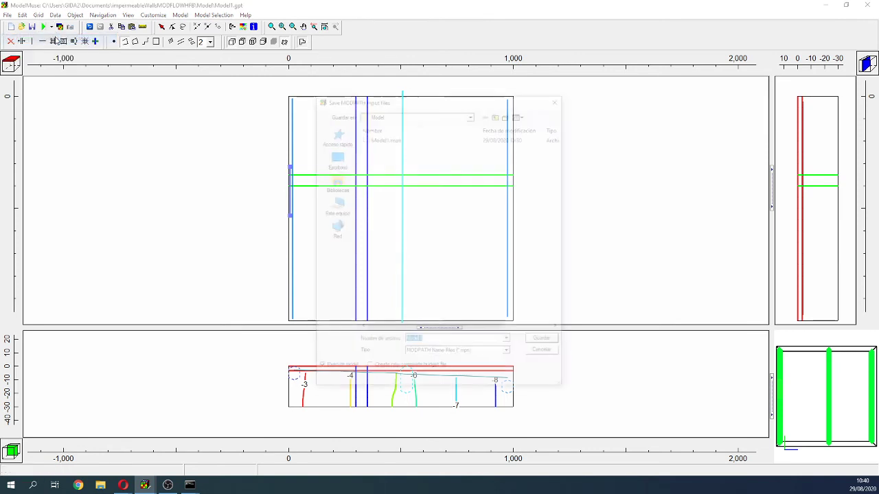
{"action": "left_click", "coordinate": [533, 342]}
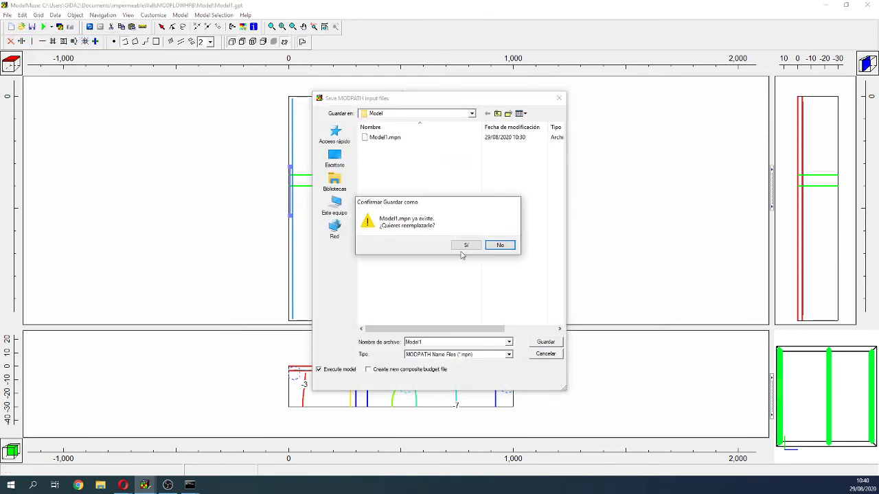
{"action": "left_click", "coordinate": [464, 245]}
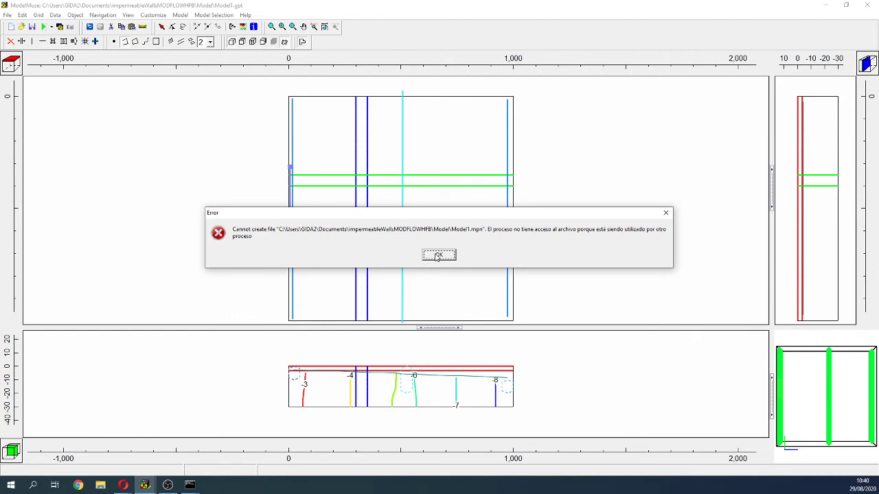
{"action": "left_click", "coordinate": [438, 256]}
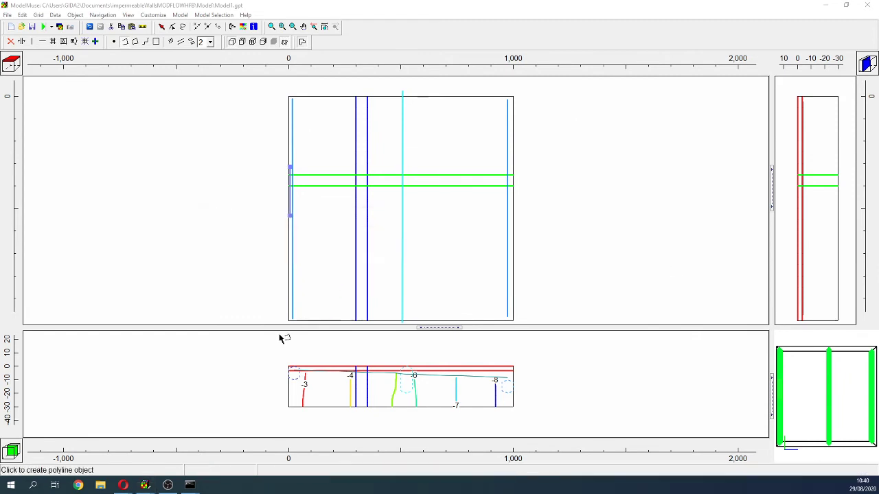
Close the leftover command prompt window and rerun the MODPATH export and simulation, replacing Model1.mpn.
{"action": "right_click", "coordinate": [189, 486]}
{"action": "left_click", "coordinate": [184, 466]}
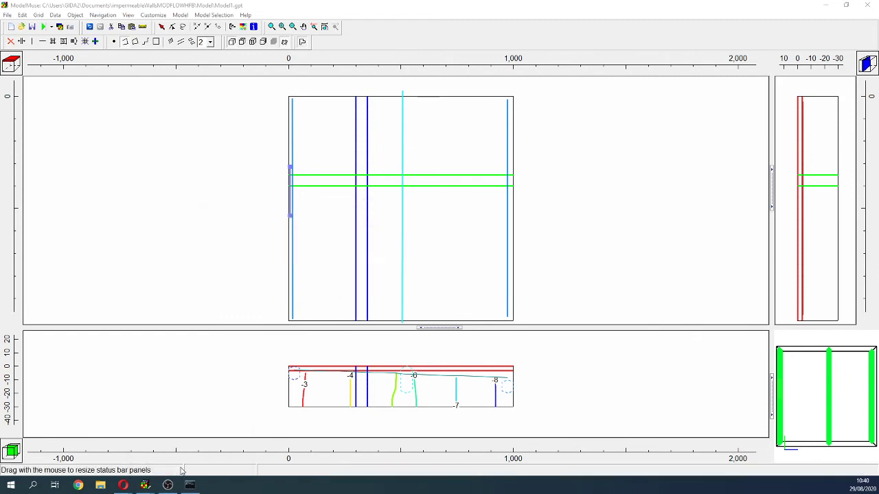
{"action": "left_click", "coordinate": [52, 27]}
{"action": "left_click", "coordinate": [52, 39]}
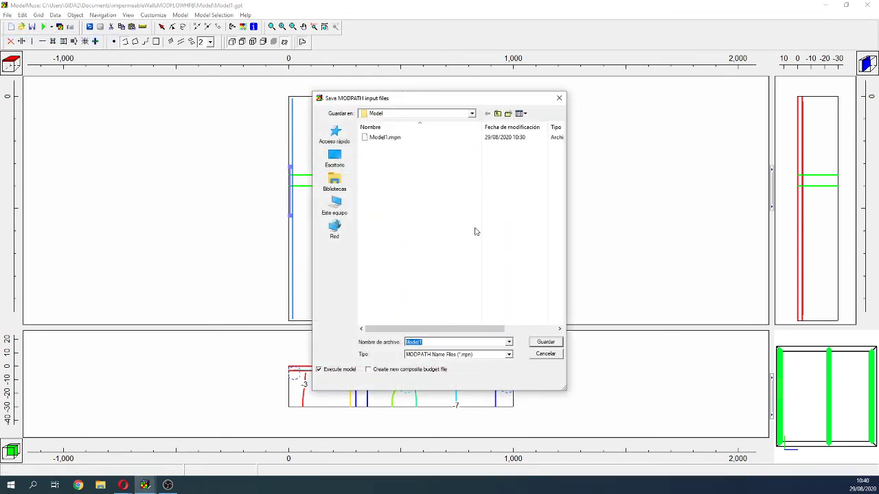
{"action": "left_click", "coordinate": [549, 343]}
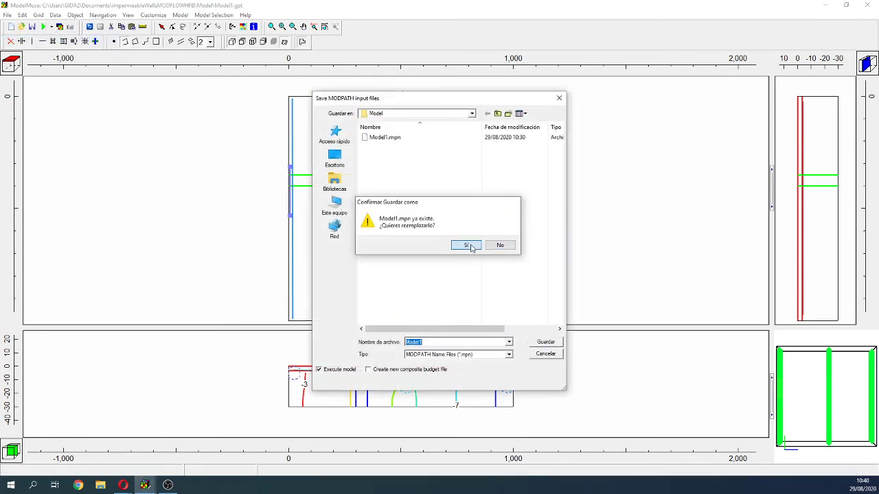
{"action": "left_click", "coordinate": [471, 247]}
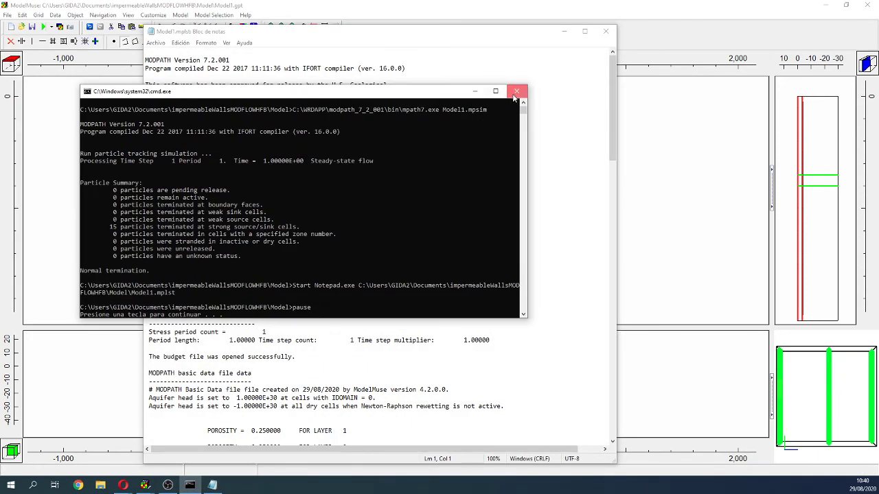
Close the command prompt window, review the end of the Model1.mplst listing for the particle summary, and close the listing.
{"action": "left_click", "coordinate": [516, 91]}
{"action": "left_click_drag", "start_coordinate": [613, 95], "coordinate": [621, 379]}
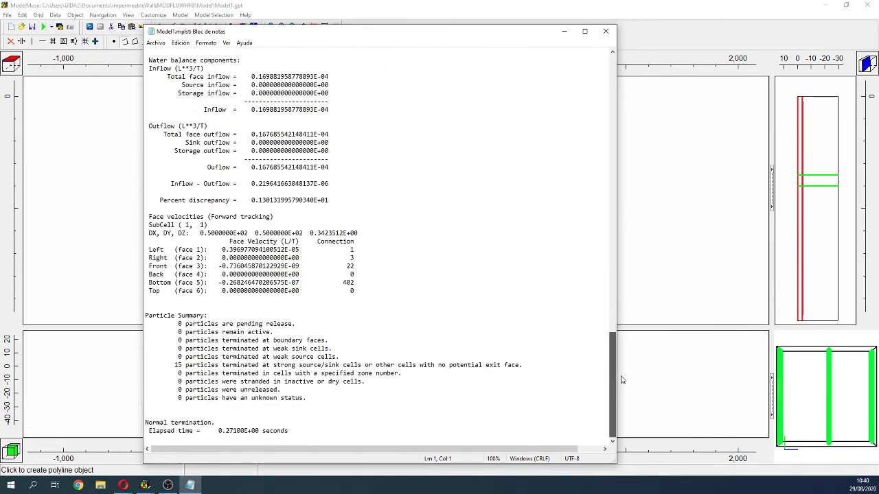
{"action": "left_click", "coordinate": [606, 31]}
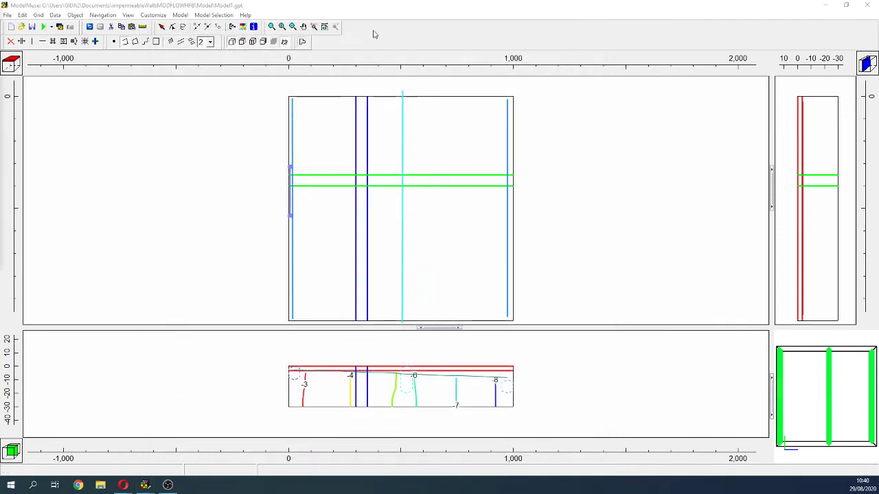
Load the Model1.path file as the MODPATH pathline file in the data visualization settings.
{"action": "left_click", "coordinate": [242, 26]}
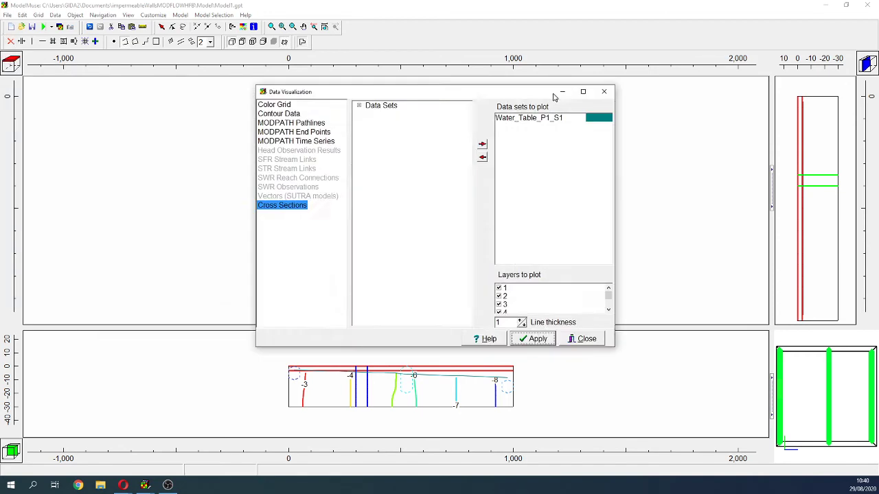
{"action": "left_click_drag", "start_coordinate": [373, 89], "coordinate": [661, 75]}
{"action": "left_click", "coordinate": [446, 104]}
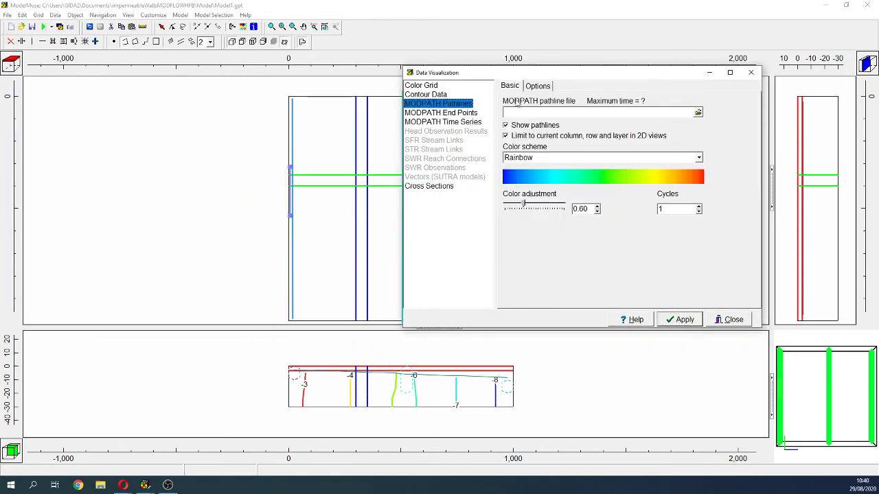
{"action": "left_click", "coordinate": [697, 112]}
{"action": "left_click", "coordinate": [396, 145]}
{"action": "double_click", "coordinate": [396, 146]}
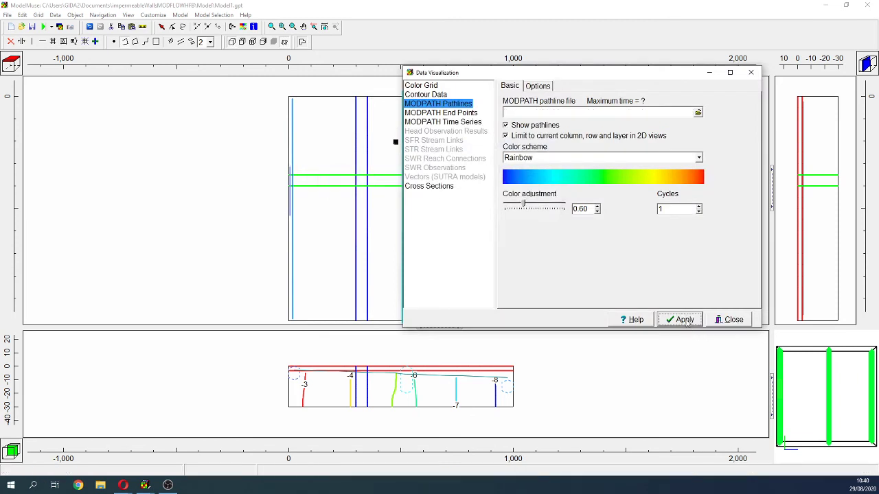
{"action": "left_click", "coordinate": [698, 112]}
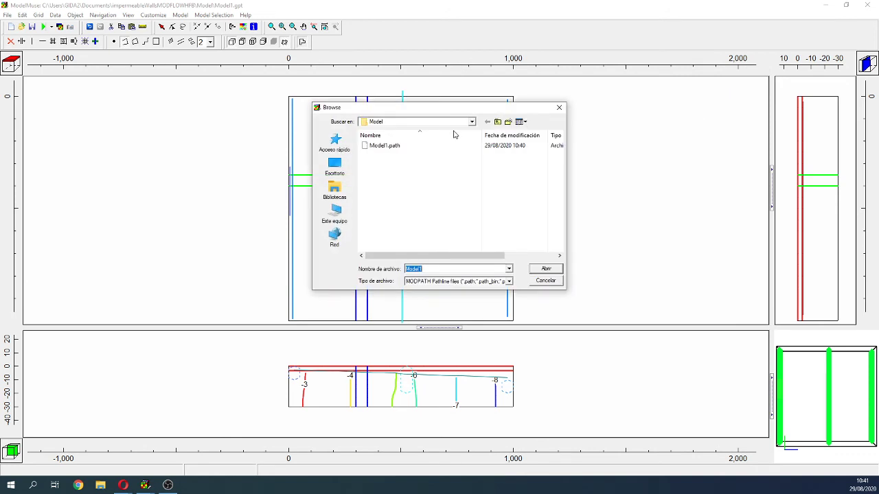
{"action": "double_click", "coordinate": [384, 145]}
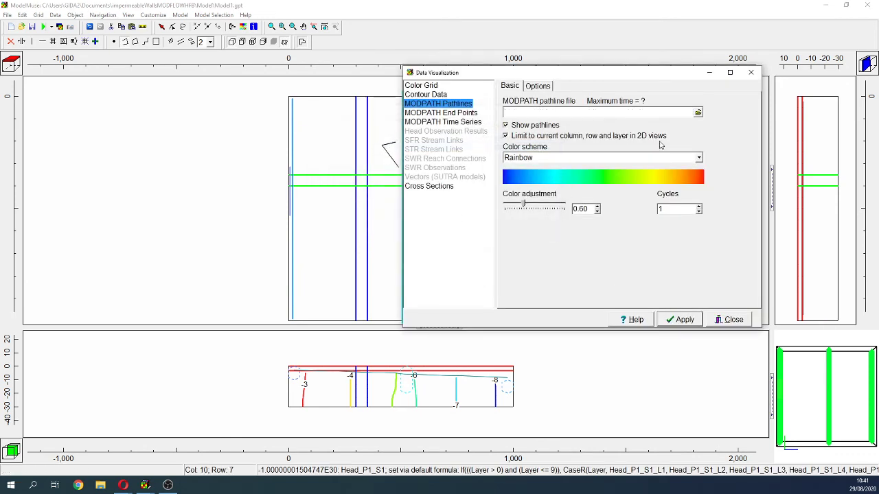
{"action": "left_click", "coordinate": [697, 113]}
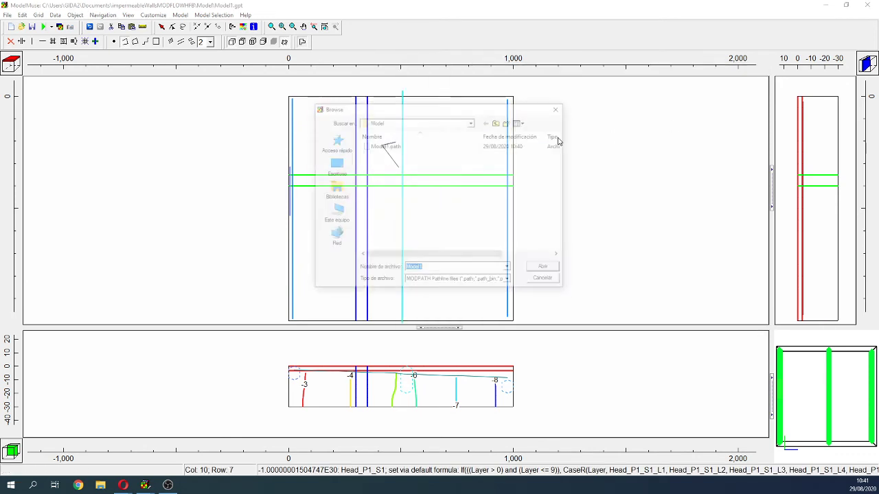
{"action": "left_click", "coordinate": [401, 147]}
{"action": "left_click", "coordinate": [545, 281]}
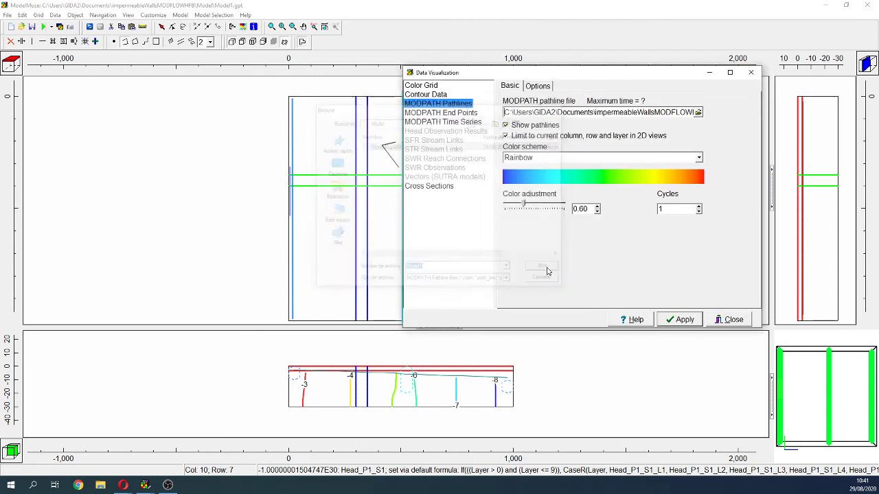
Plot the pathlines without limiting them to the current column, row and layer in 2D views, and discard the stray polyline.
{"action": "left_click", "coordinate": [542, 136]}
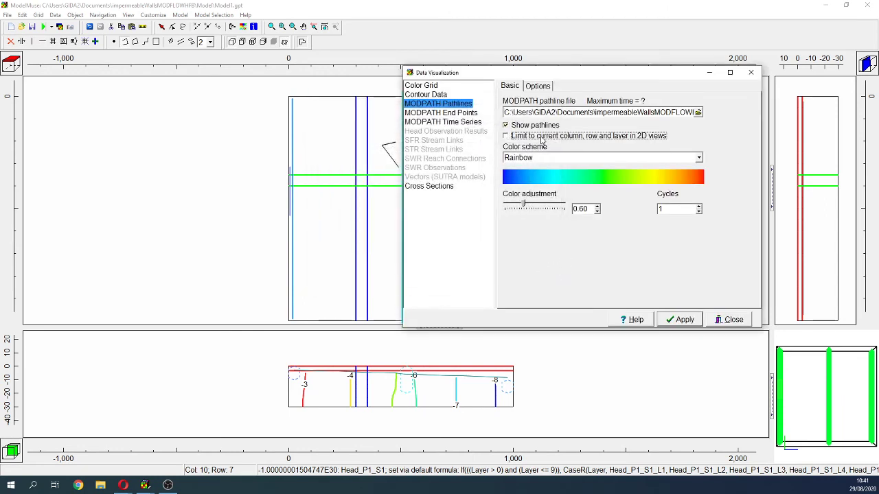
{"action": "left_click", "coordinate": [680, 320]}
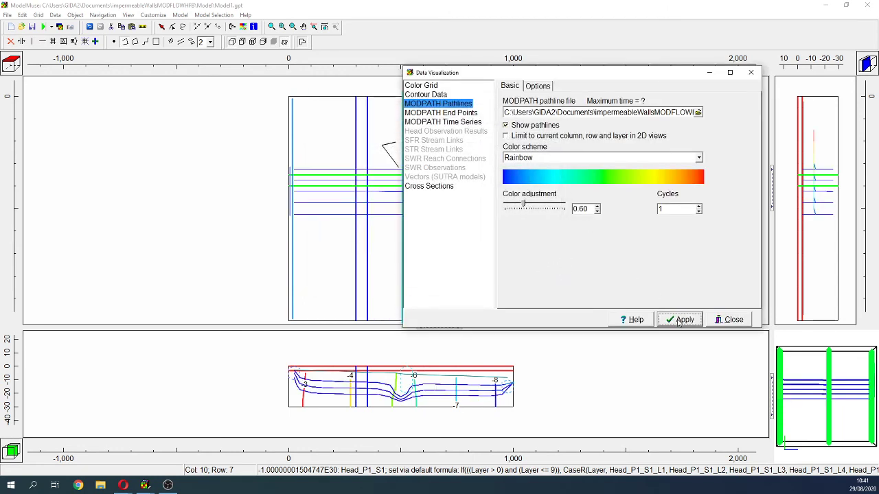
{"action": "left_click", "coordinate": [744, 322]}
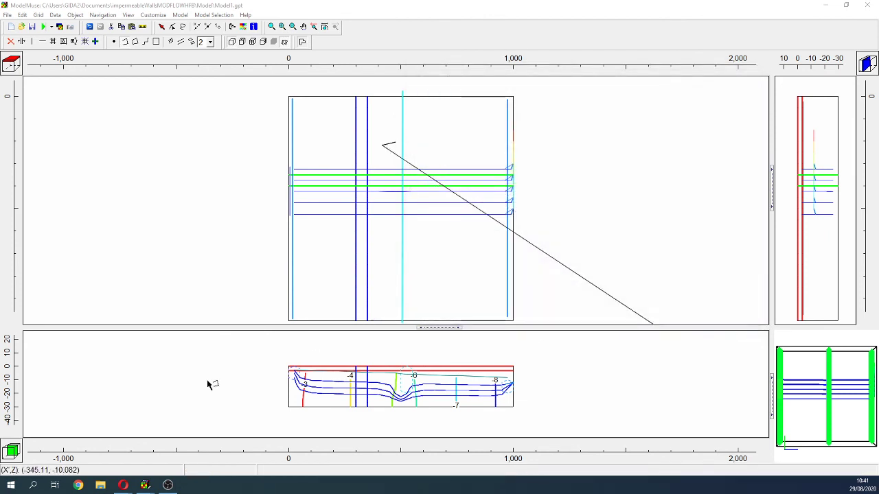
{"action": "double_click", "coordinate": [463, 181]}
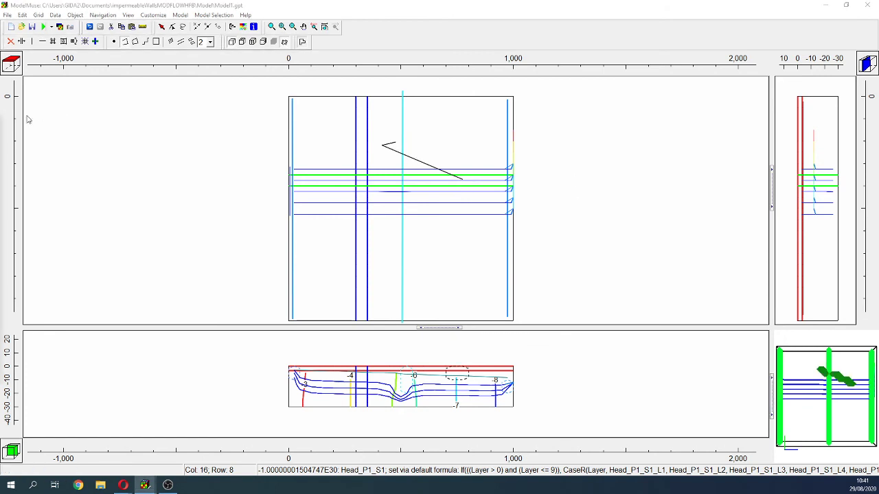
{"action": "key", "text": "Escape"}
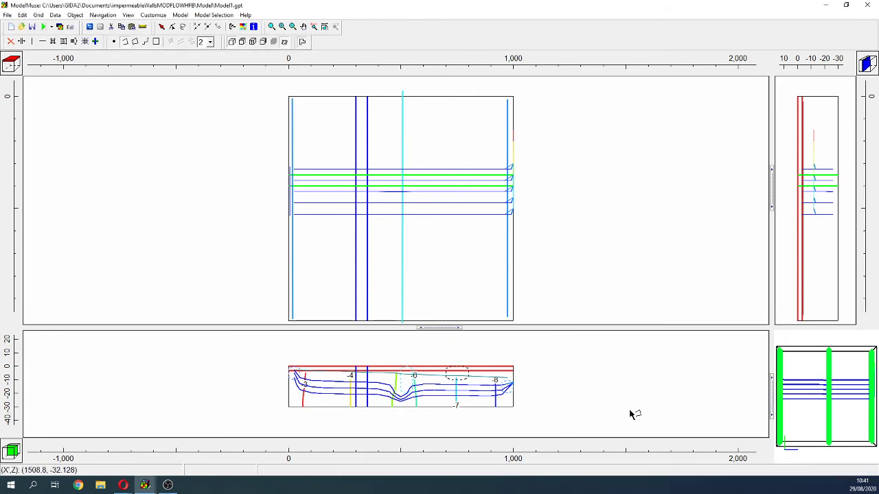
Show the active grid lines and enlarge the front view around the full model cross section with its pathlines.
{"action": "left_click_drag", "start_coordinate": [793, 426], "coordinate": [809, 407]}
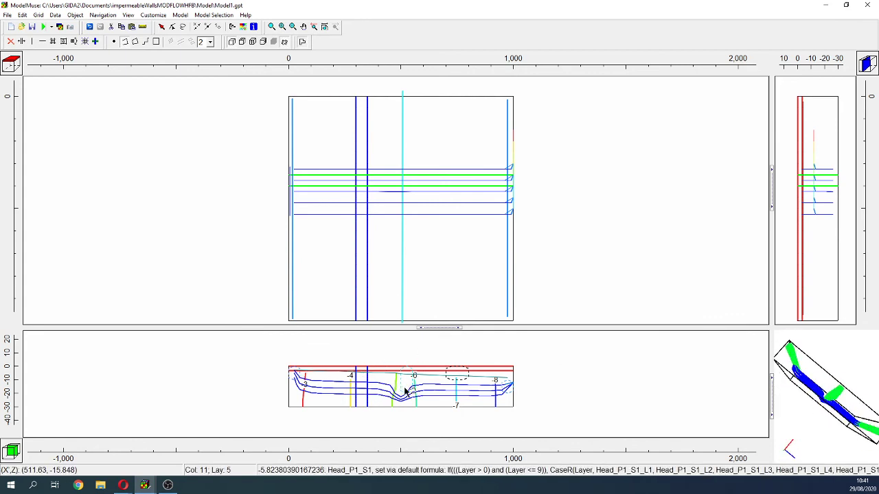
{"action": "left_click_drag", "start_coordinate": [451, 328], "coordinate": [444, 269]}
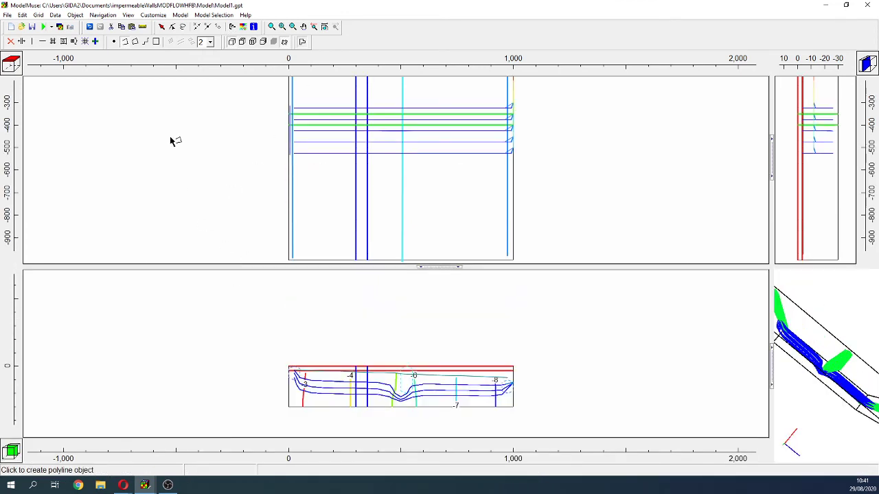
{"action": "left_click", "coordinate": [241, 28]}
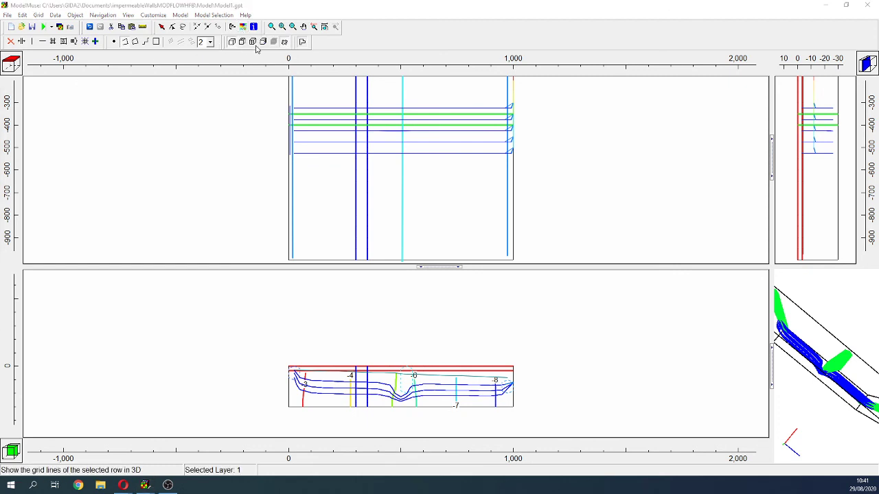
{"action": "left_click", "coordinate": [302, 41]}
{"action": "left_click", "coordinate": [321, 74]}
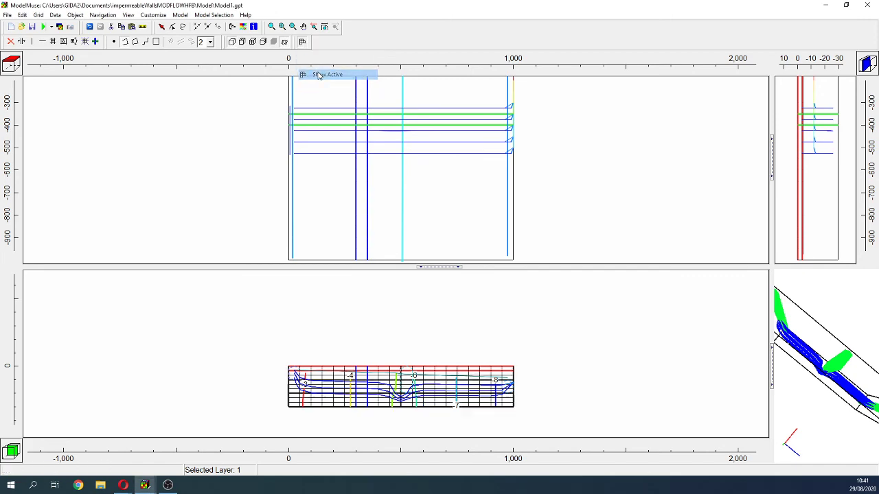
{"action": "left_click", "coordinate": [273, 27]}
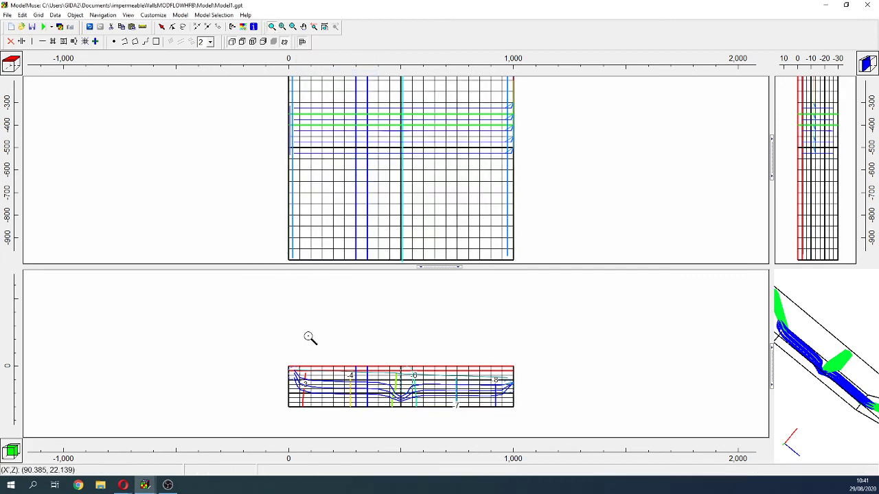
{"action": "left_click_drag", "start_coordinate": [281, 354], "coordinate": [523, 410]}
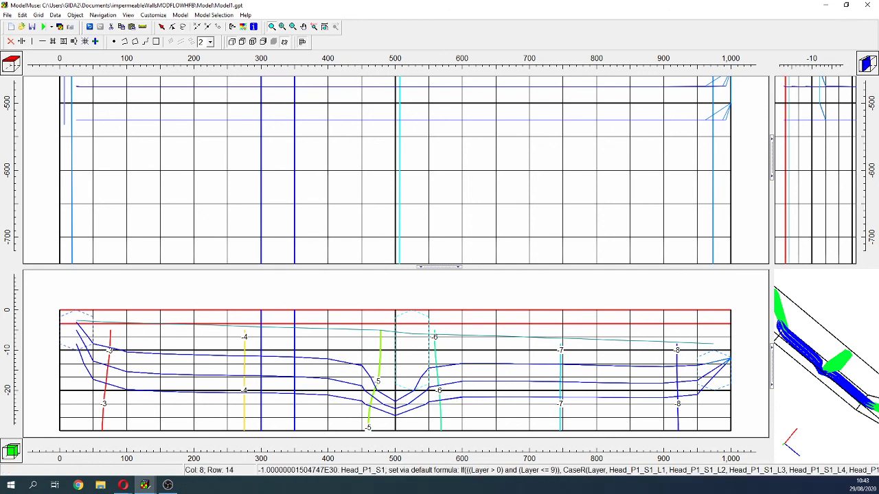
Switch to the Opera browser and look through the online courses and webinars on the E-Learning Hatarilabs site.
{"action": "key", "text": "alt+Tab"}
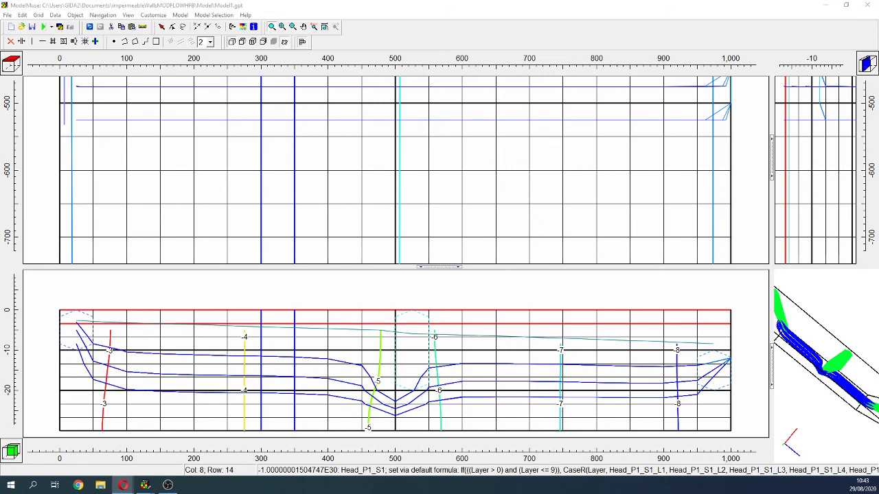
{"action": "left_click_drag", "start_coordinate": [28, 53], "coordinate": [522, 8]}
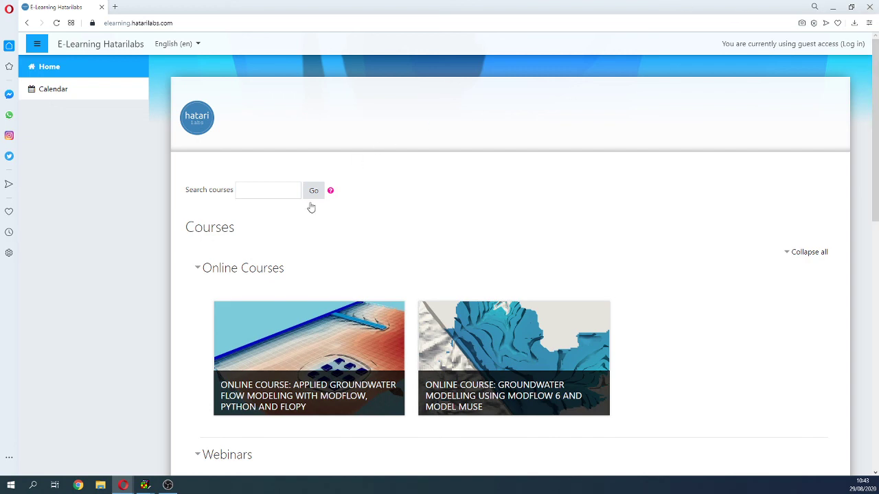
{"action": "scroll", "coordinate": [526, 229], "scroll_direction": "down", "scroll_amount": 3}
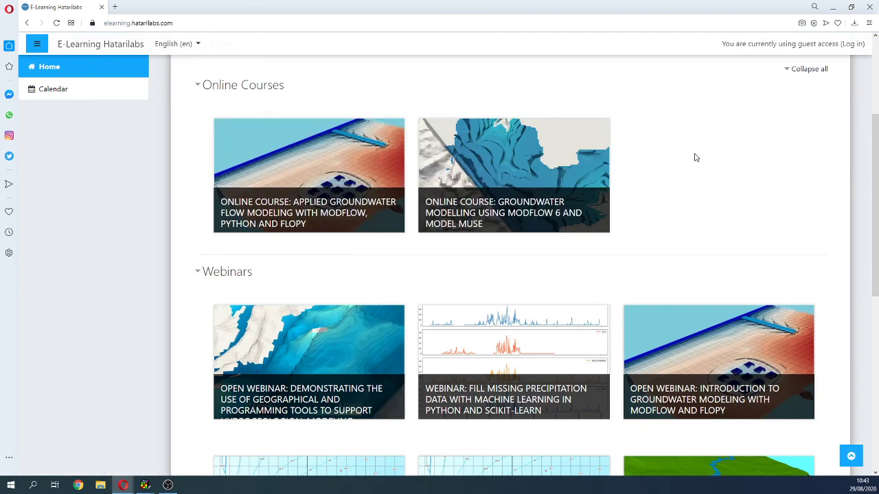
{"action": "scroll", "coordinate": [708, 163], "scroll_direction": "down", "scroll_amount": 2}
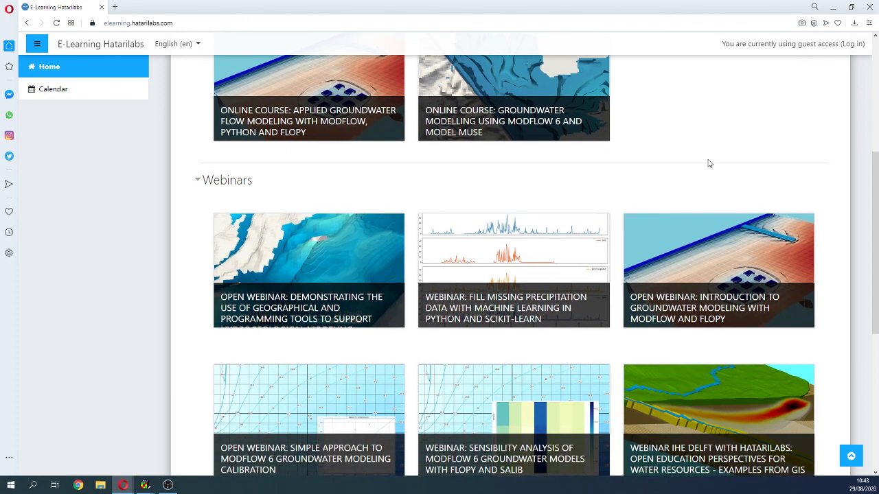